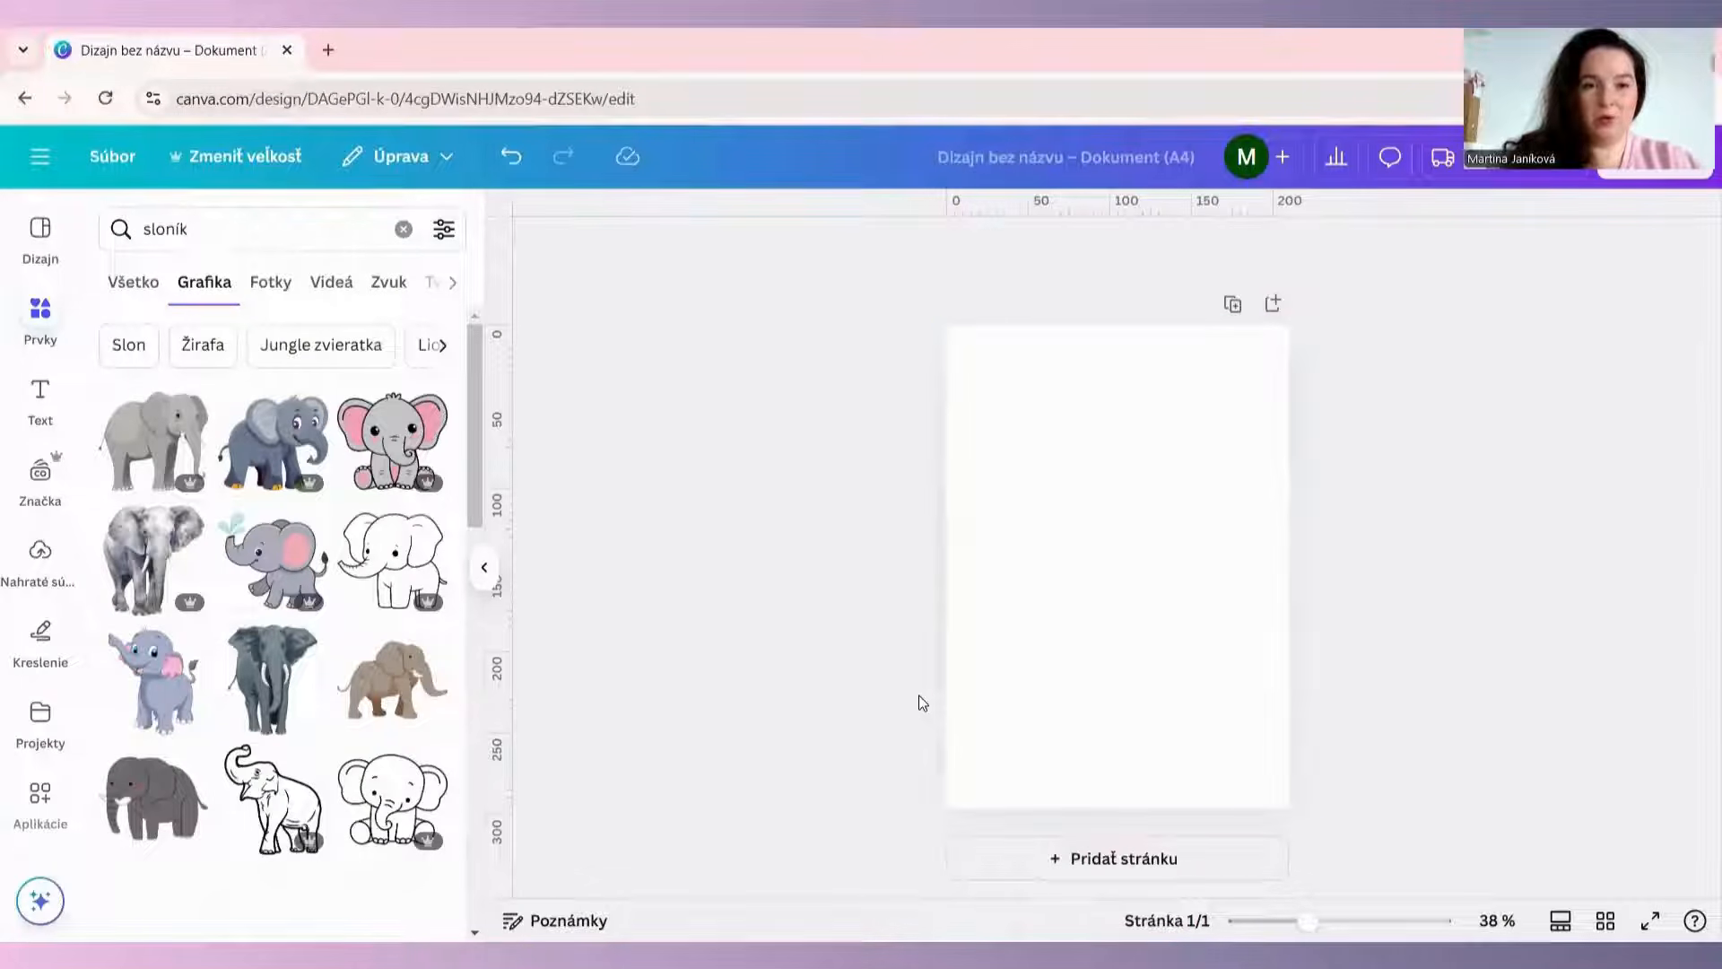
Add the elephant spraying water to the upper left of the page and shrink it slightly
mouse_move(290, 459)
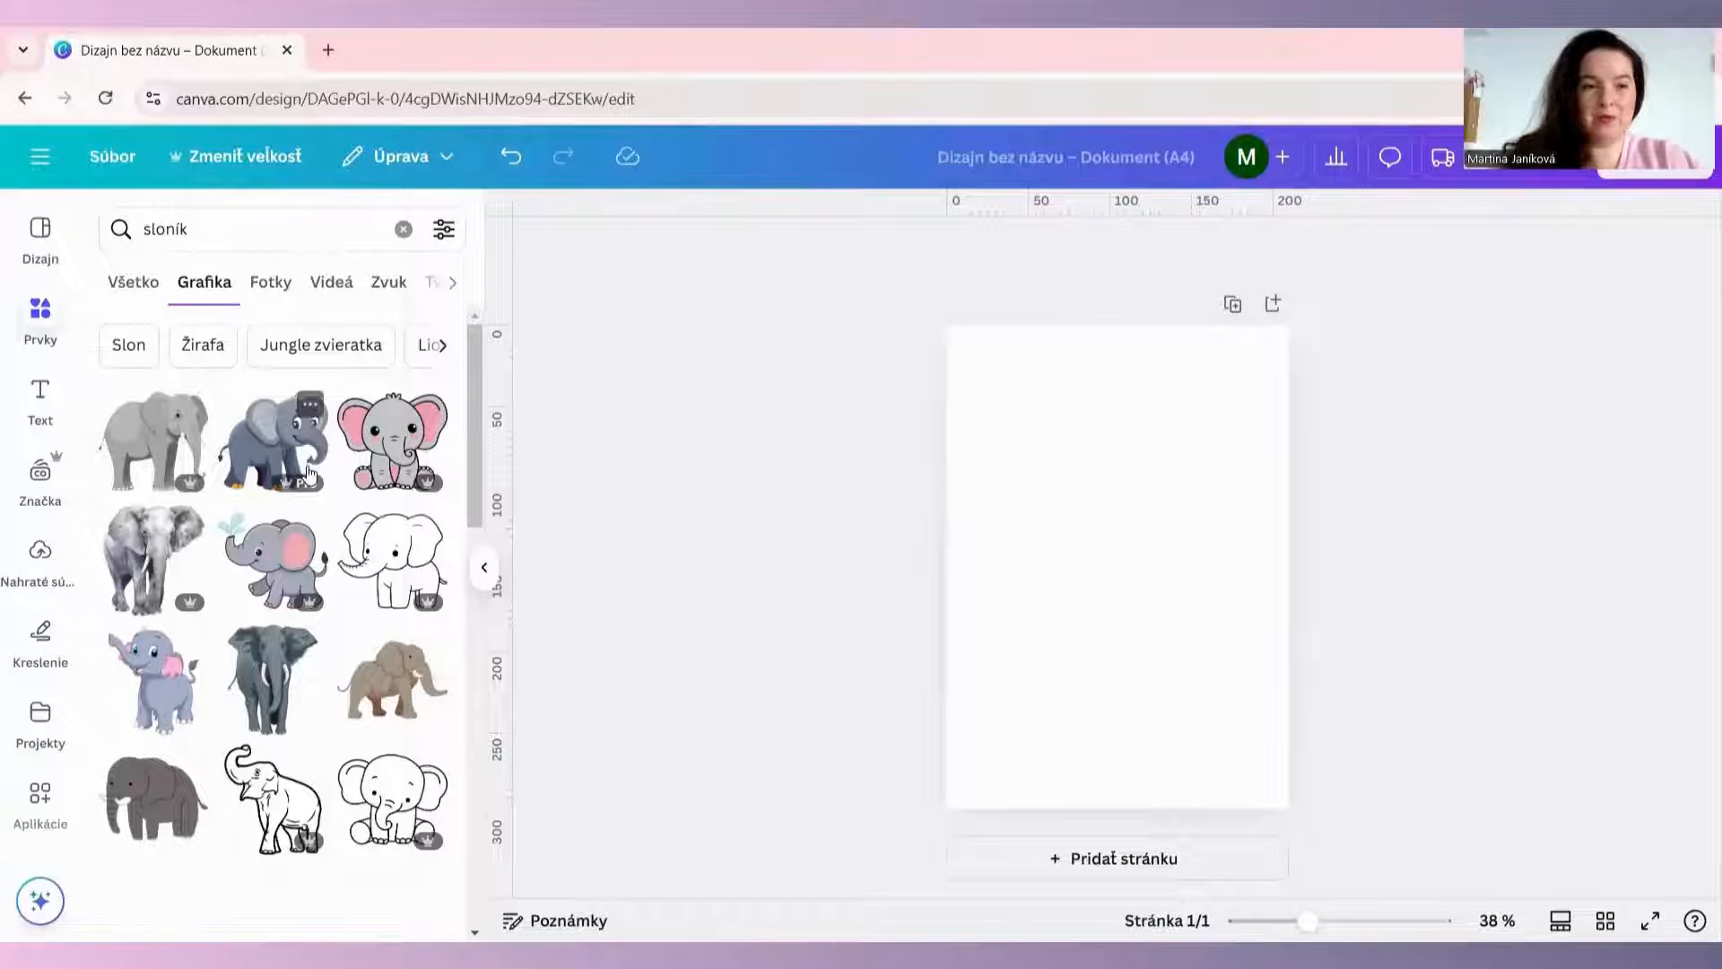
left_click(273, 557)
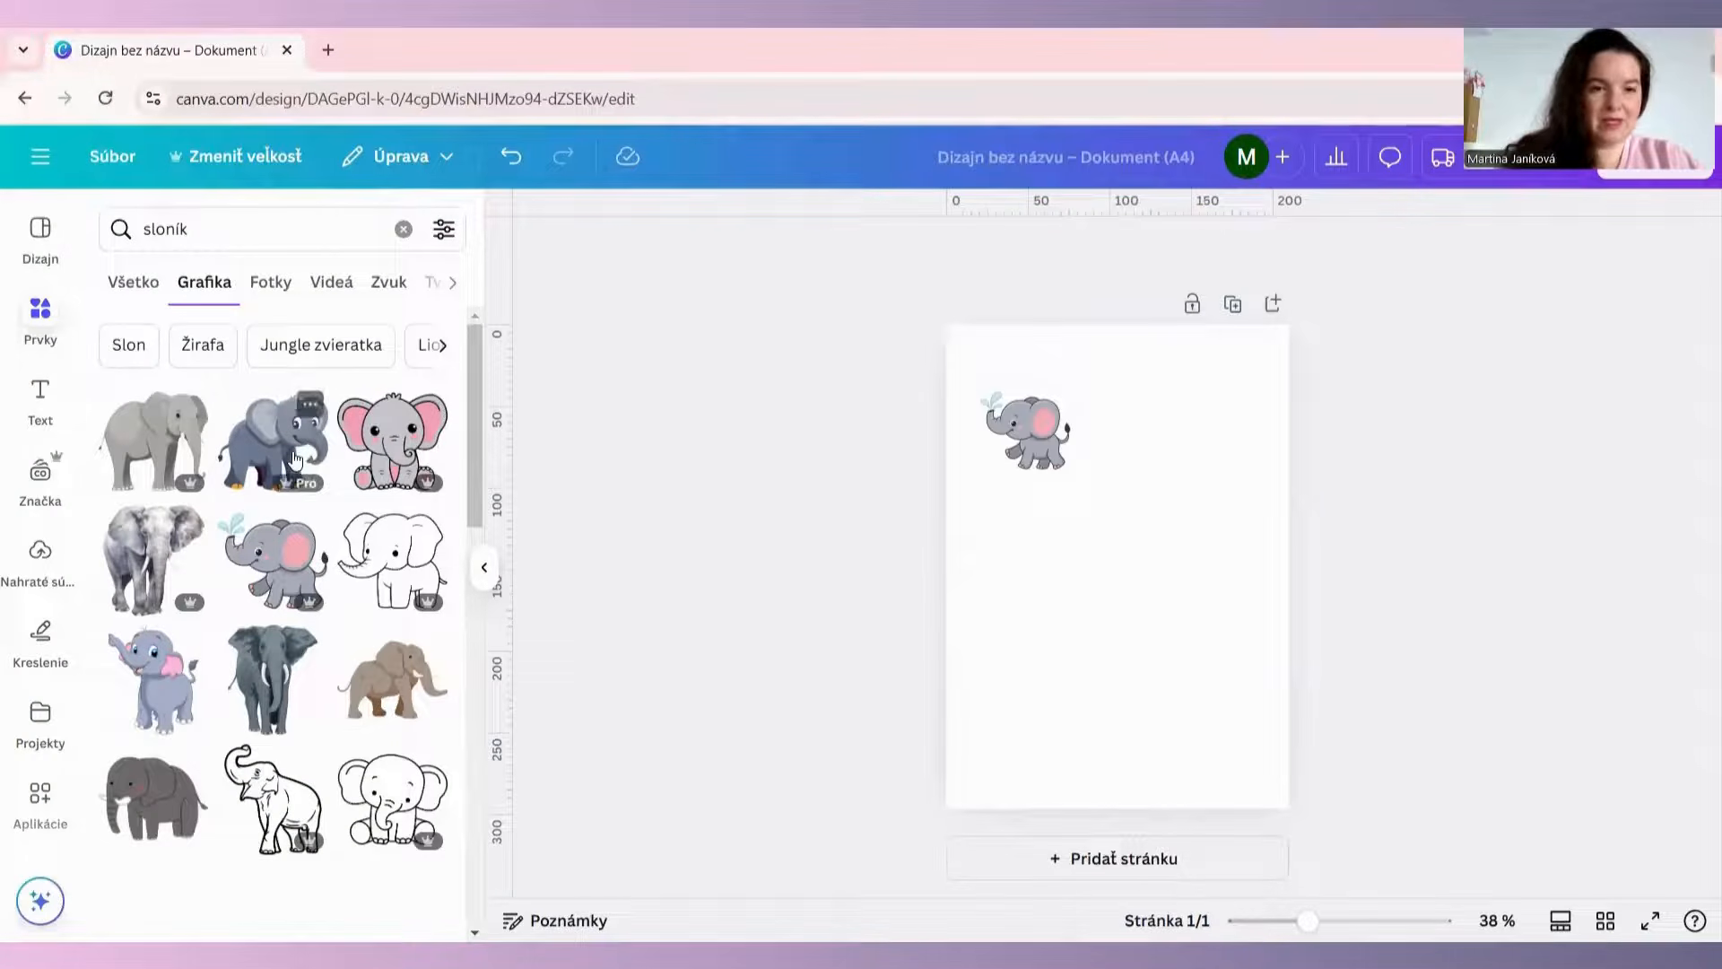
left_click(1032, 457)
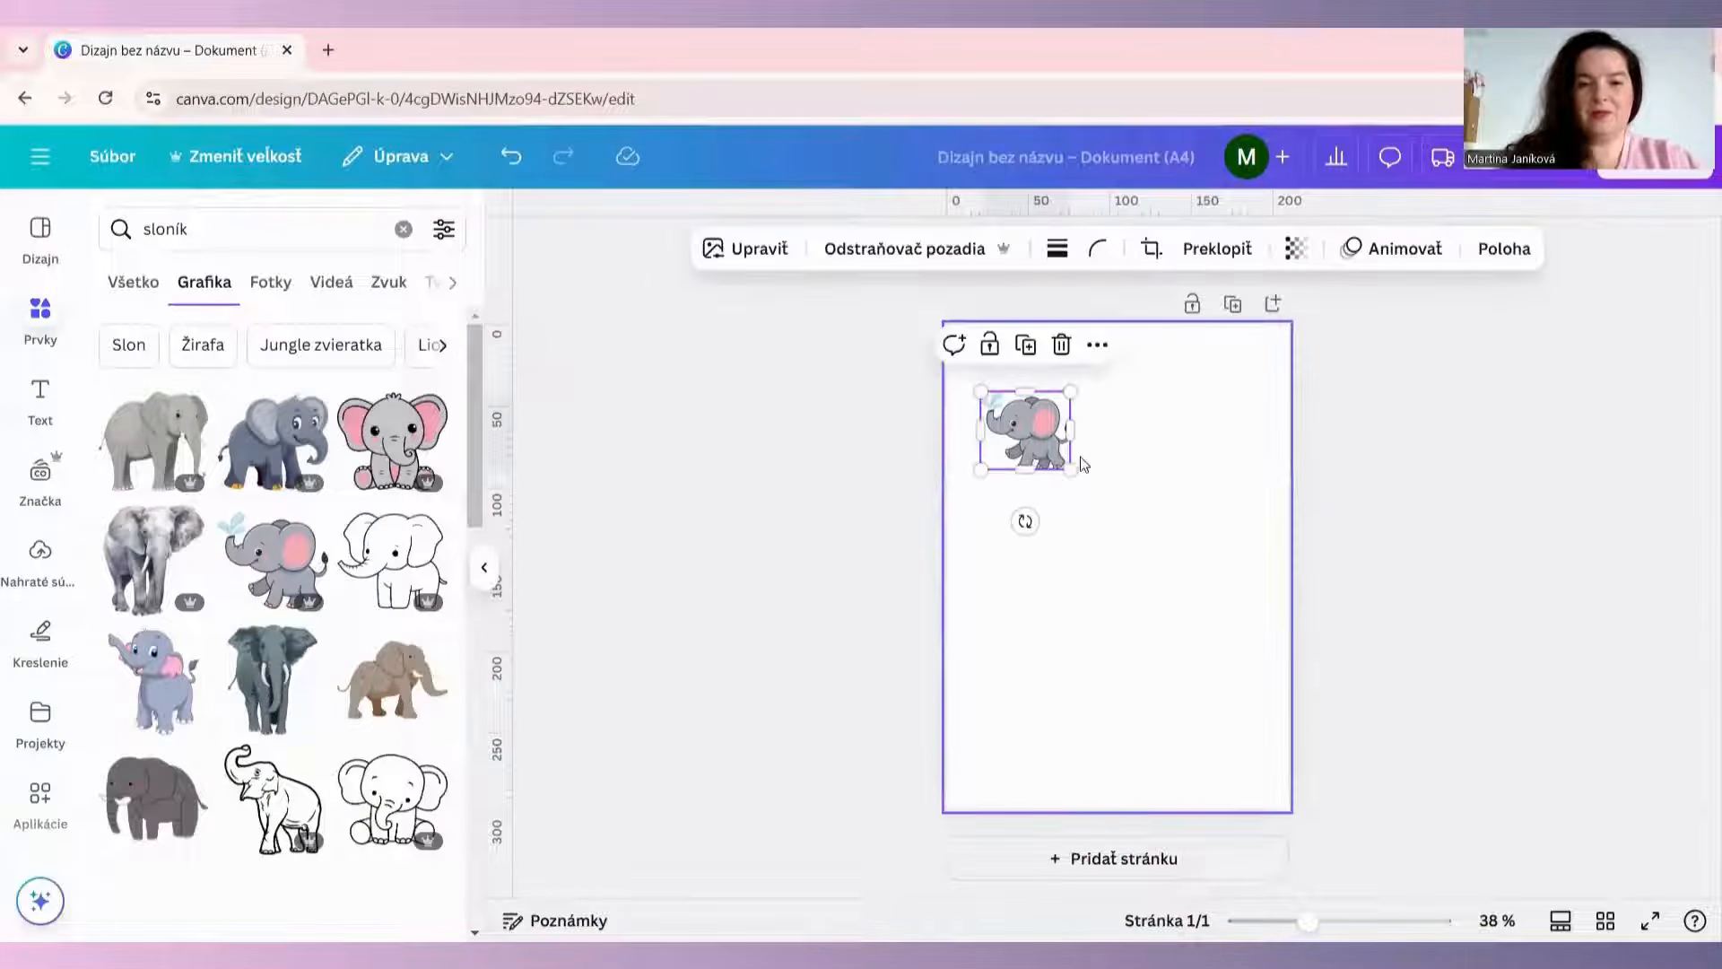
mouse_move(1072, 466)
left_mouse_down()
mouse_move(1145, 542)
mouse_move(1060, 460)
left_mouse_up()
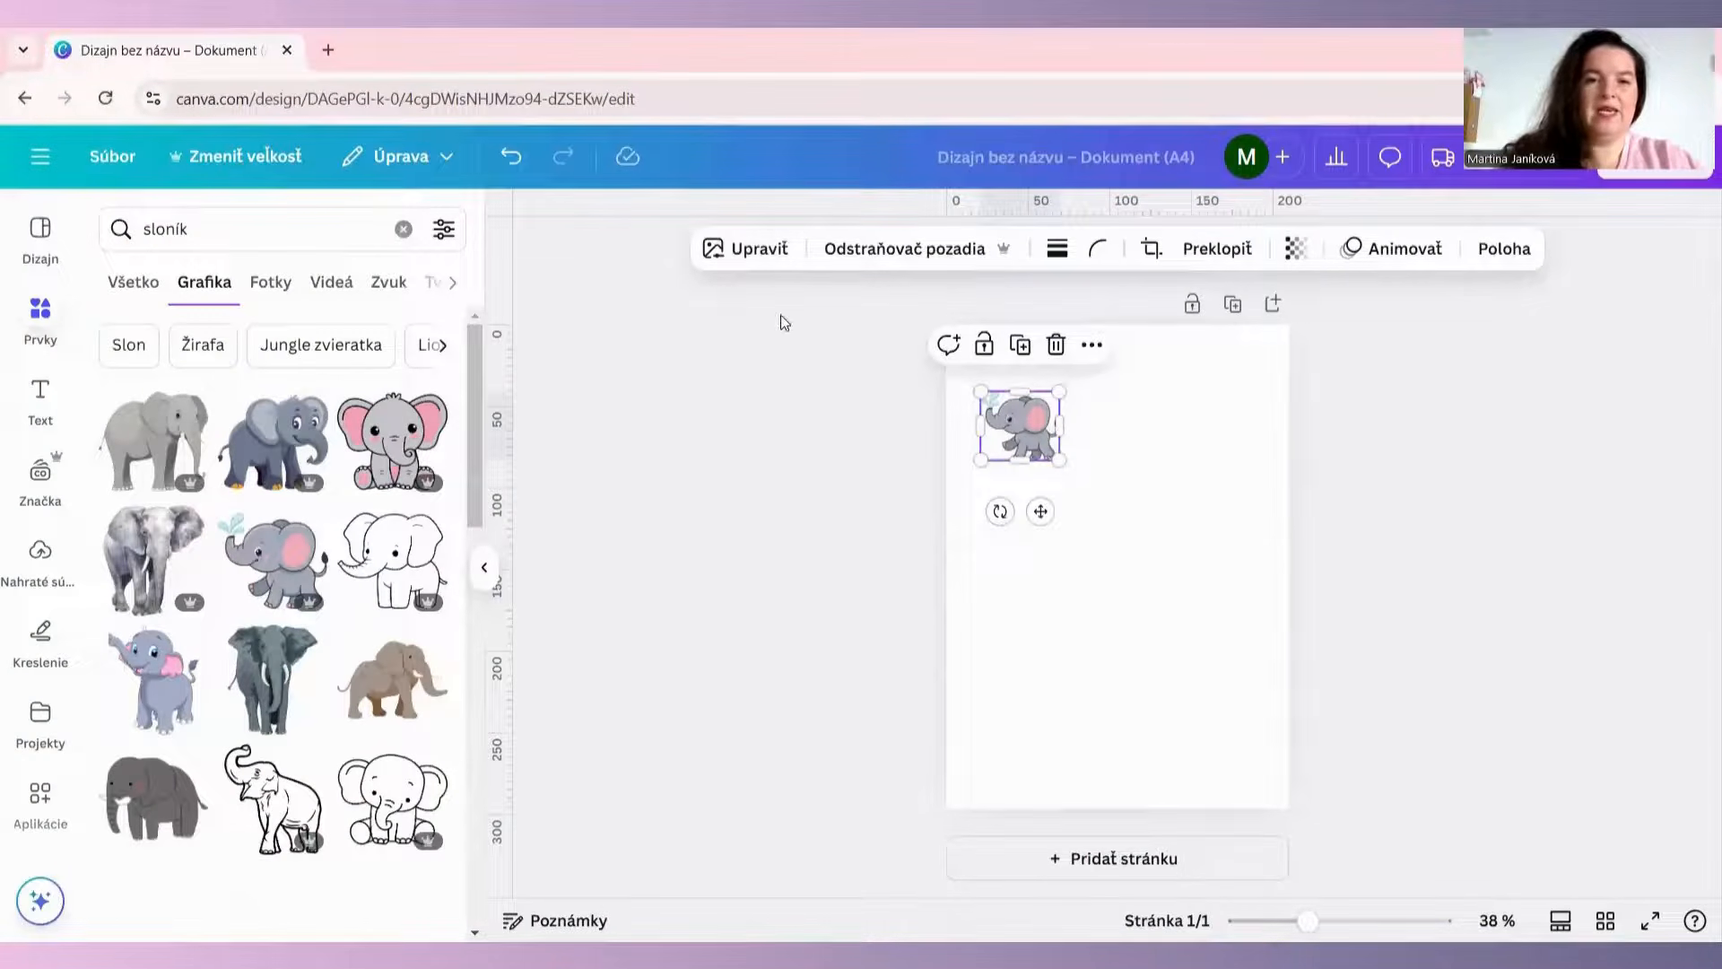
Open the duotone effects for the water-spraying elephant and place a duplicate to its right
left_click(728, 249)
scroll(275, 638, "down", 1)
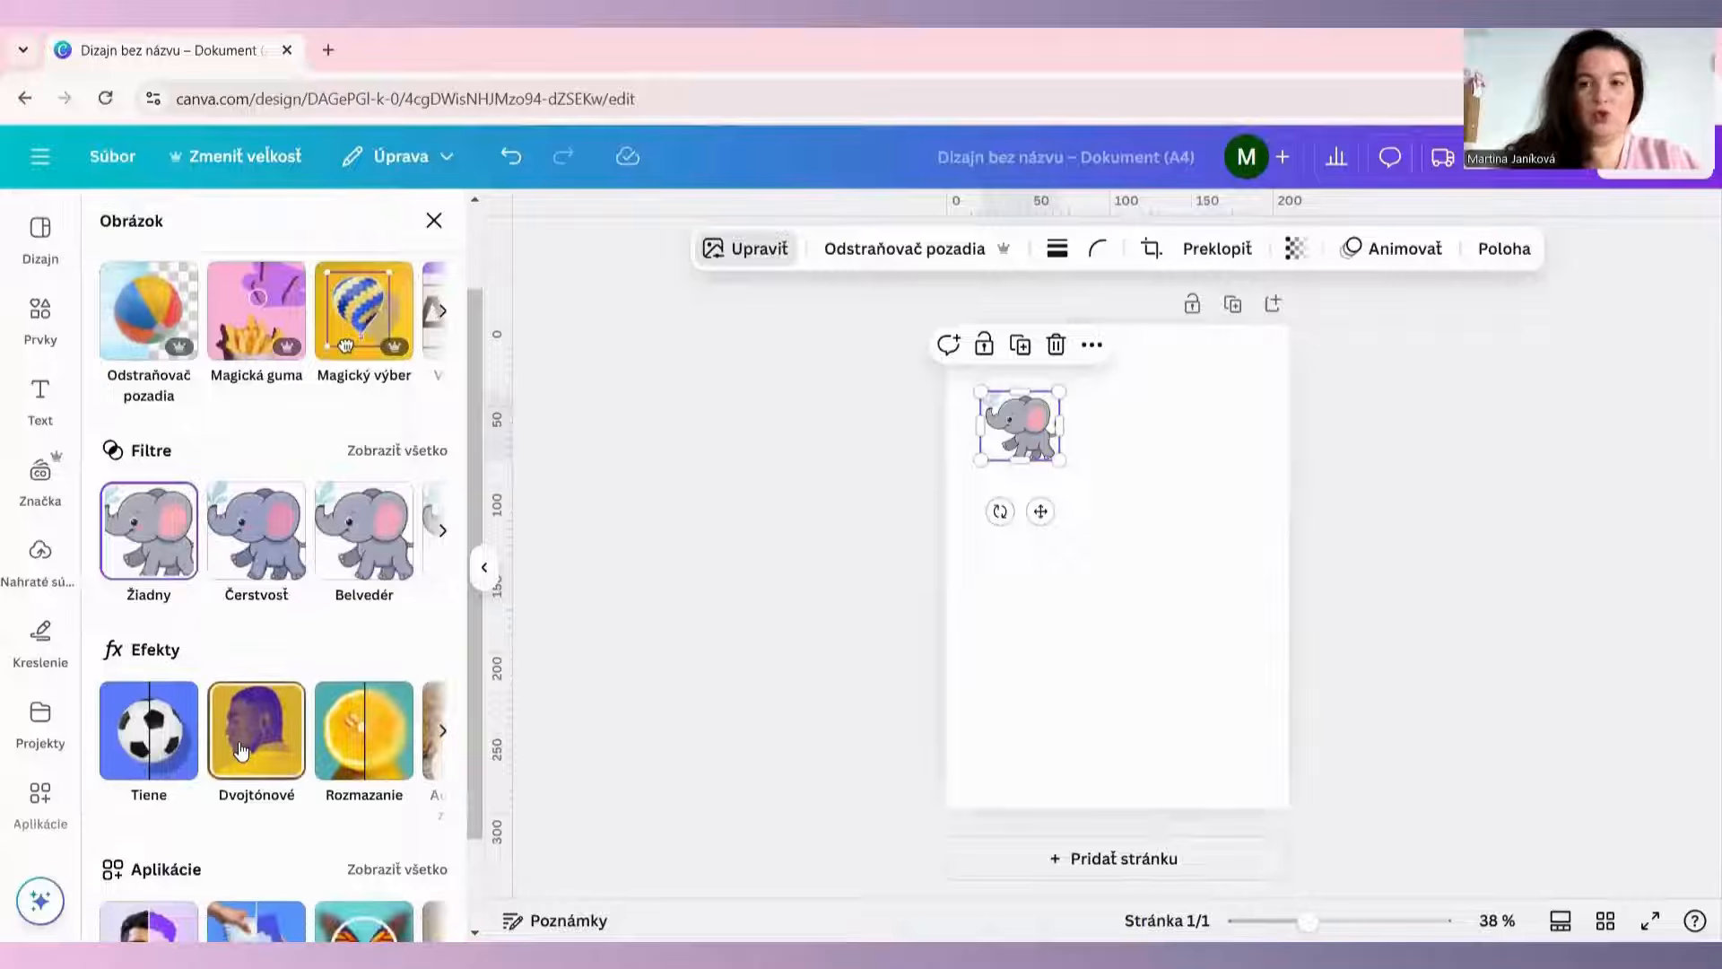
left_click(241, 750)
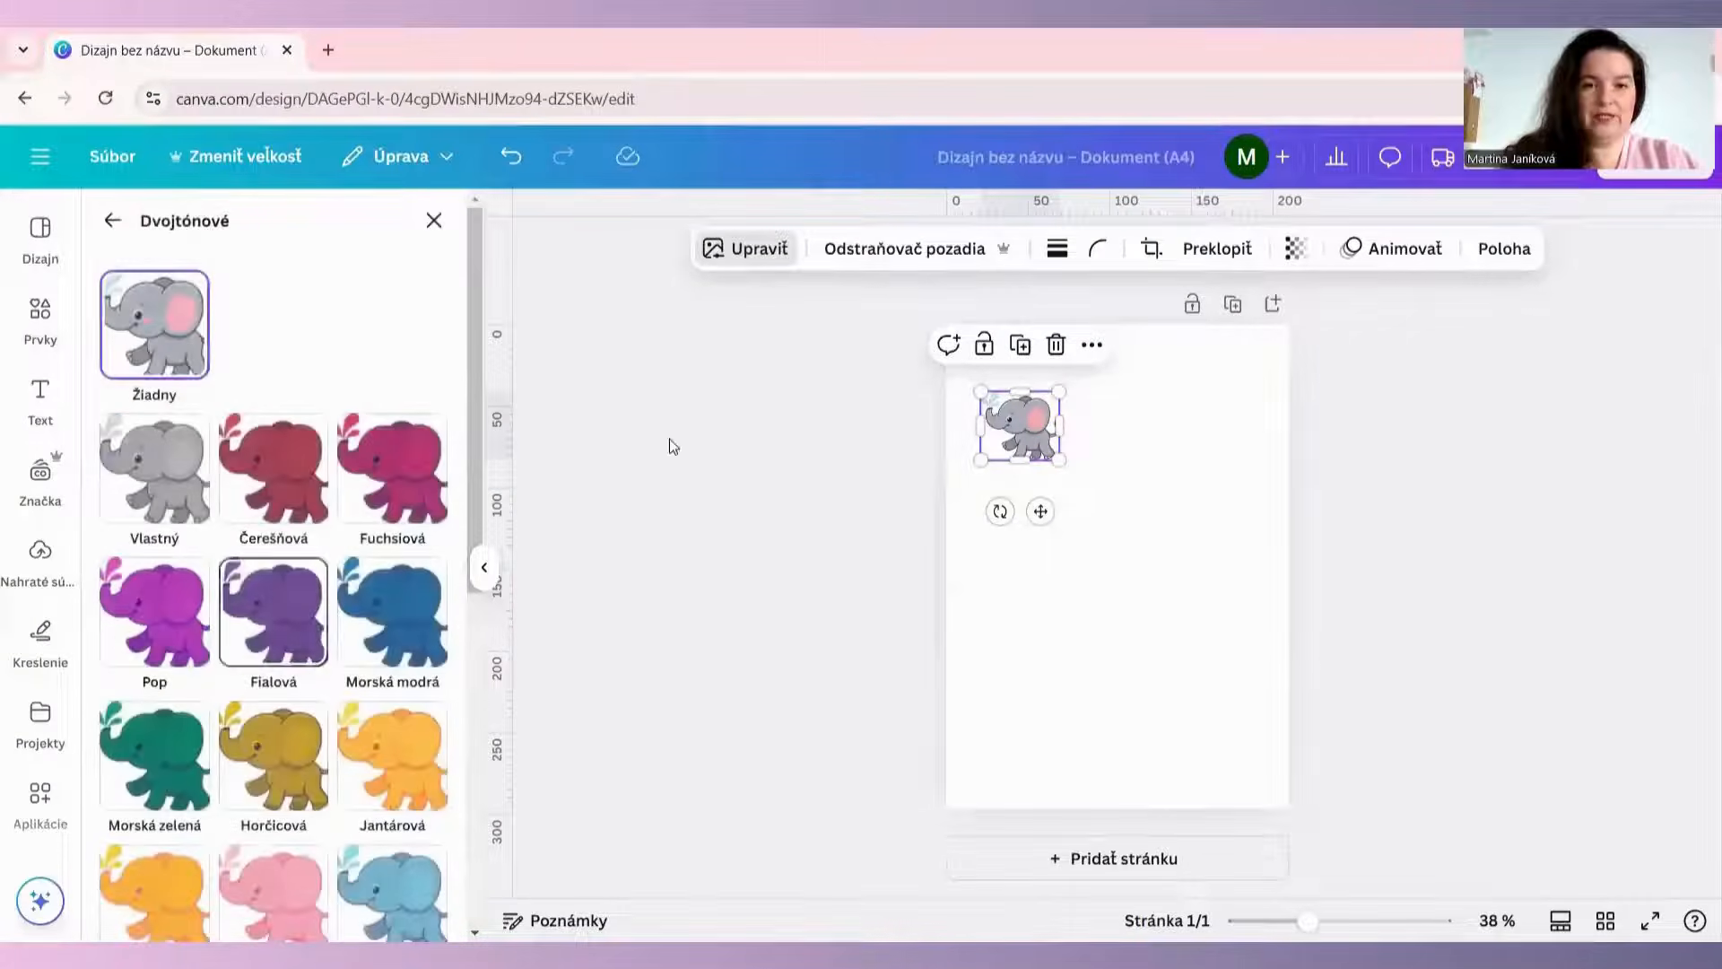
left_click(1020, 345)
mouse_move(1023, 426)
left_mouse_down()
mouse_move(1170, 426)
mouse_move(1023, 429)
left_mouse_up()
left_click(1166, 430)
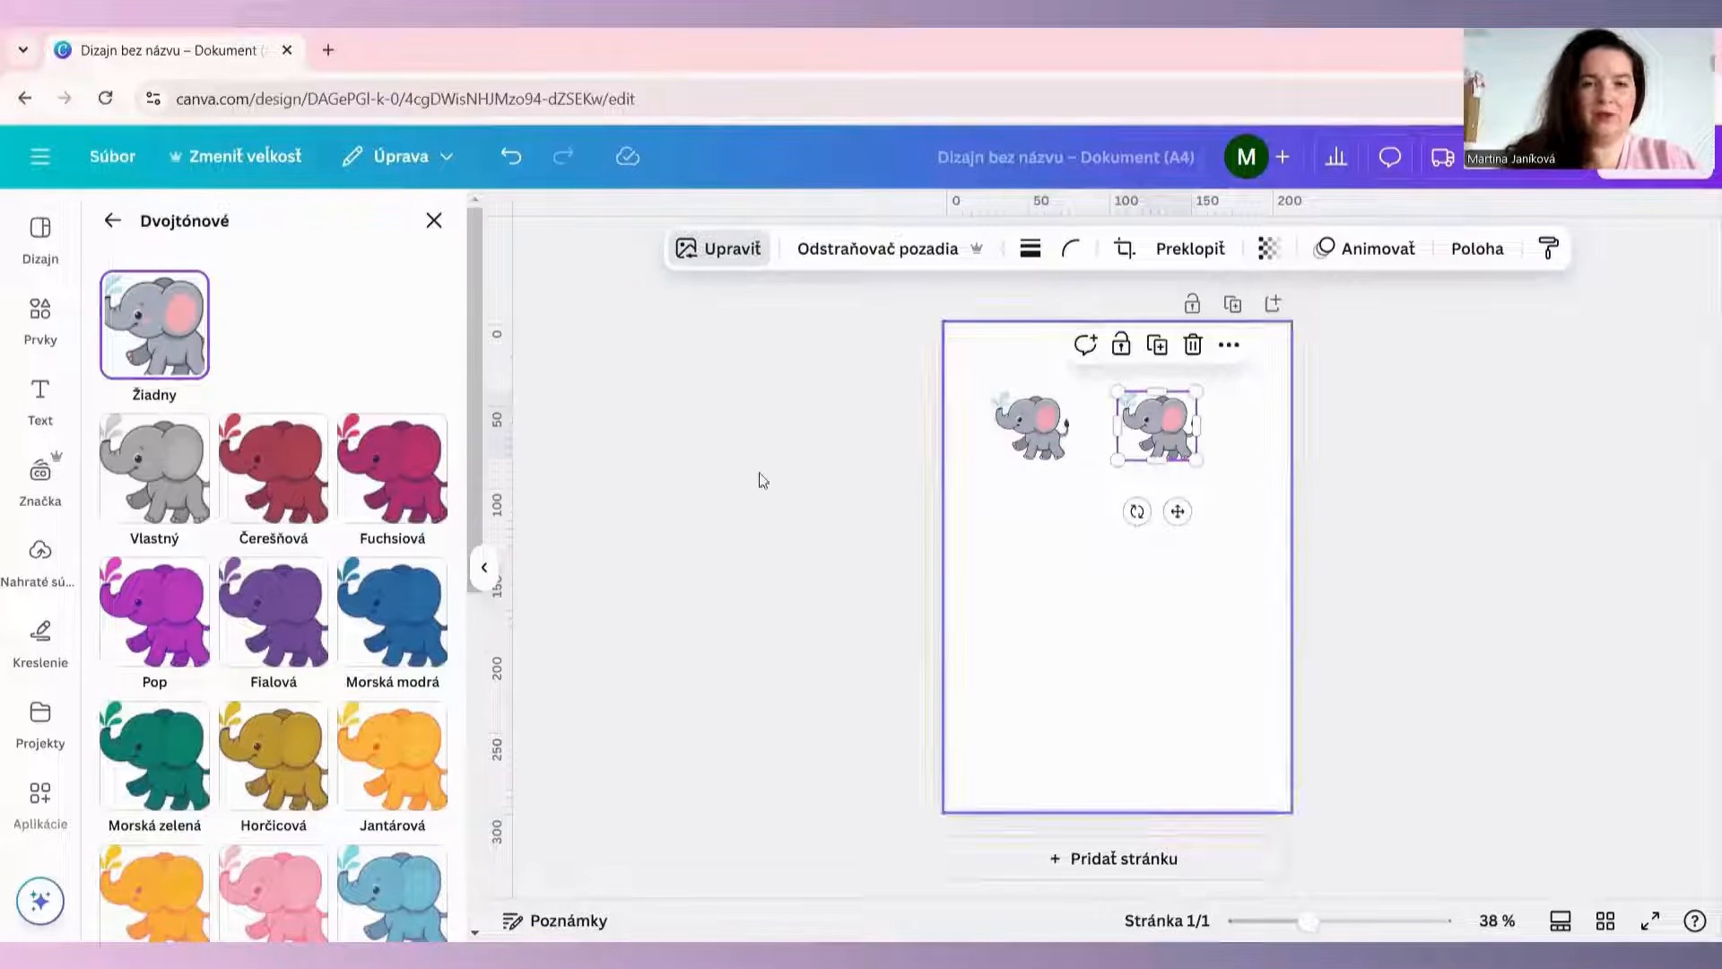
Turn the copied elephant into a black silhouette using a custom duotone with highlights set to #000000
left_click(185, 482)
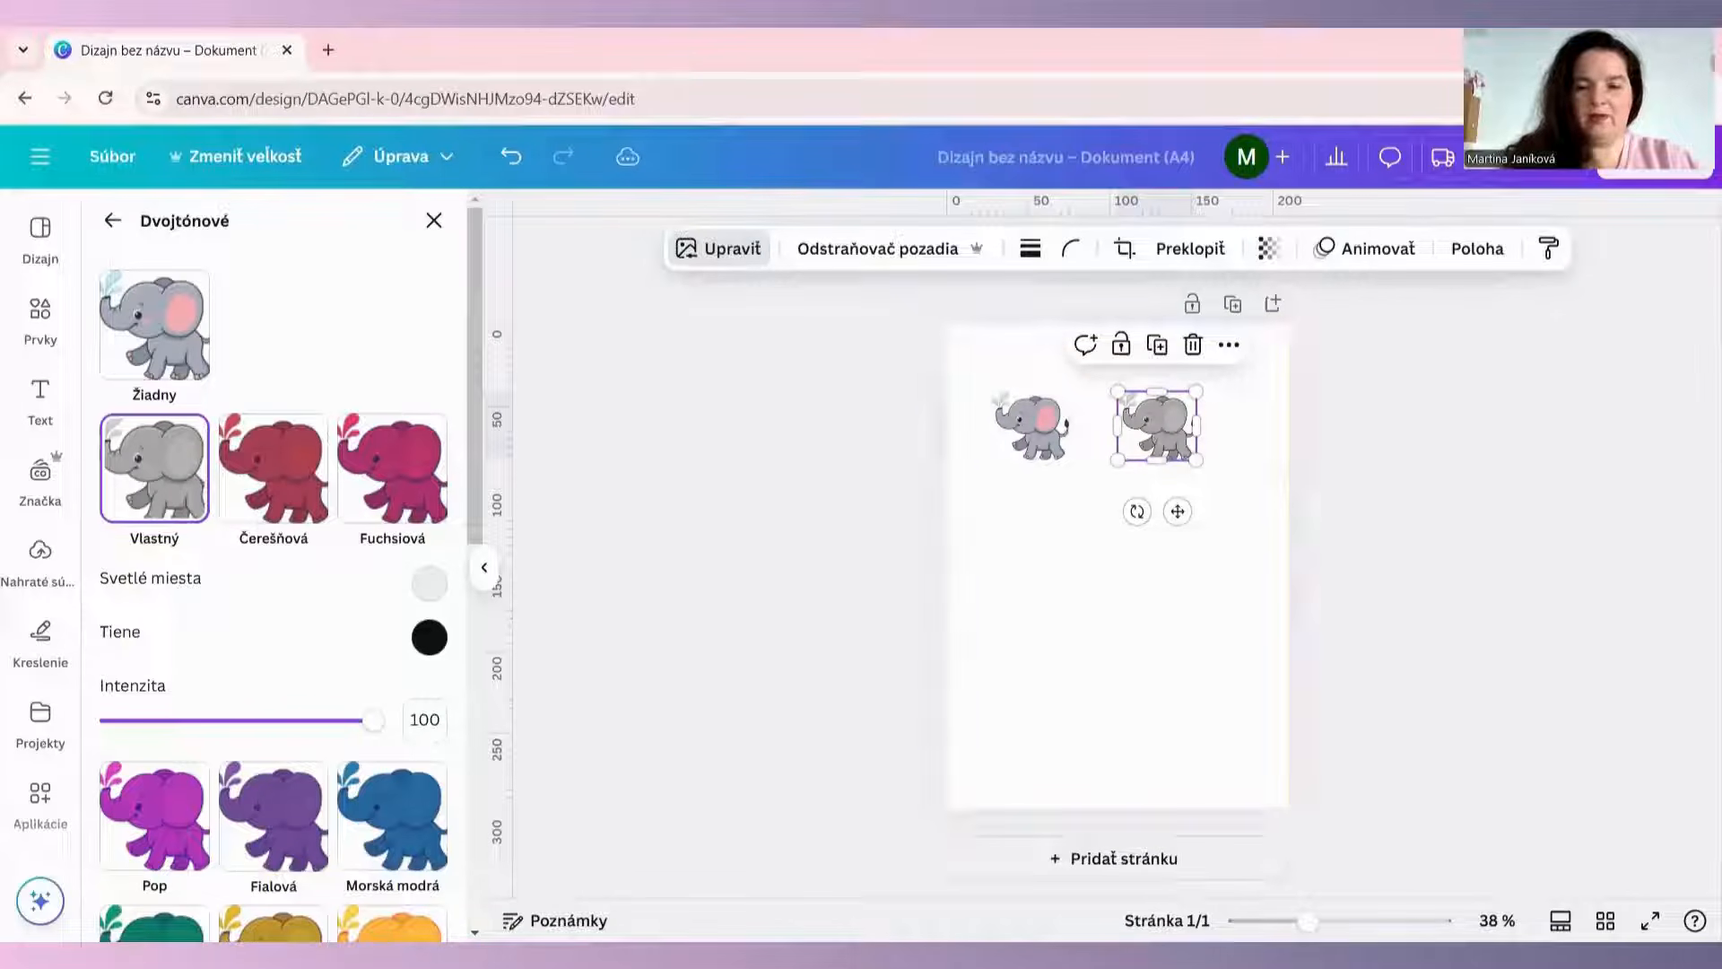
scroll(1254, 646, "up", 5)
scroll(1297, 638, "up", 4)
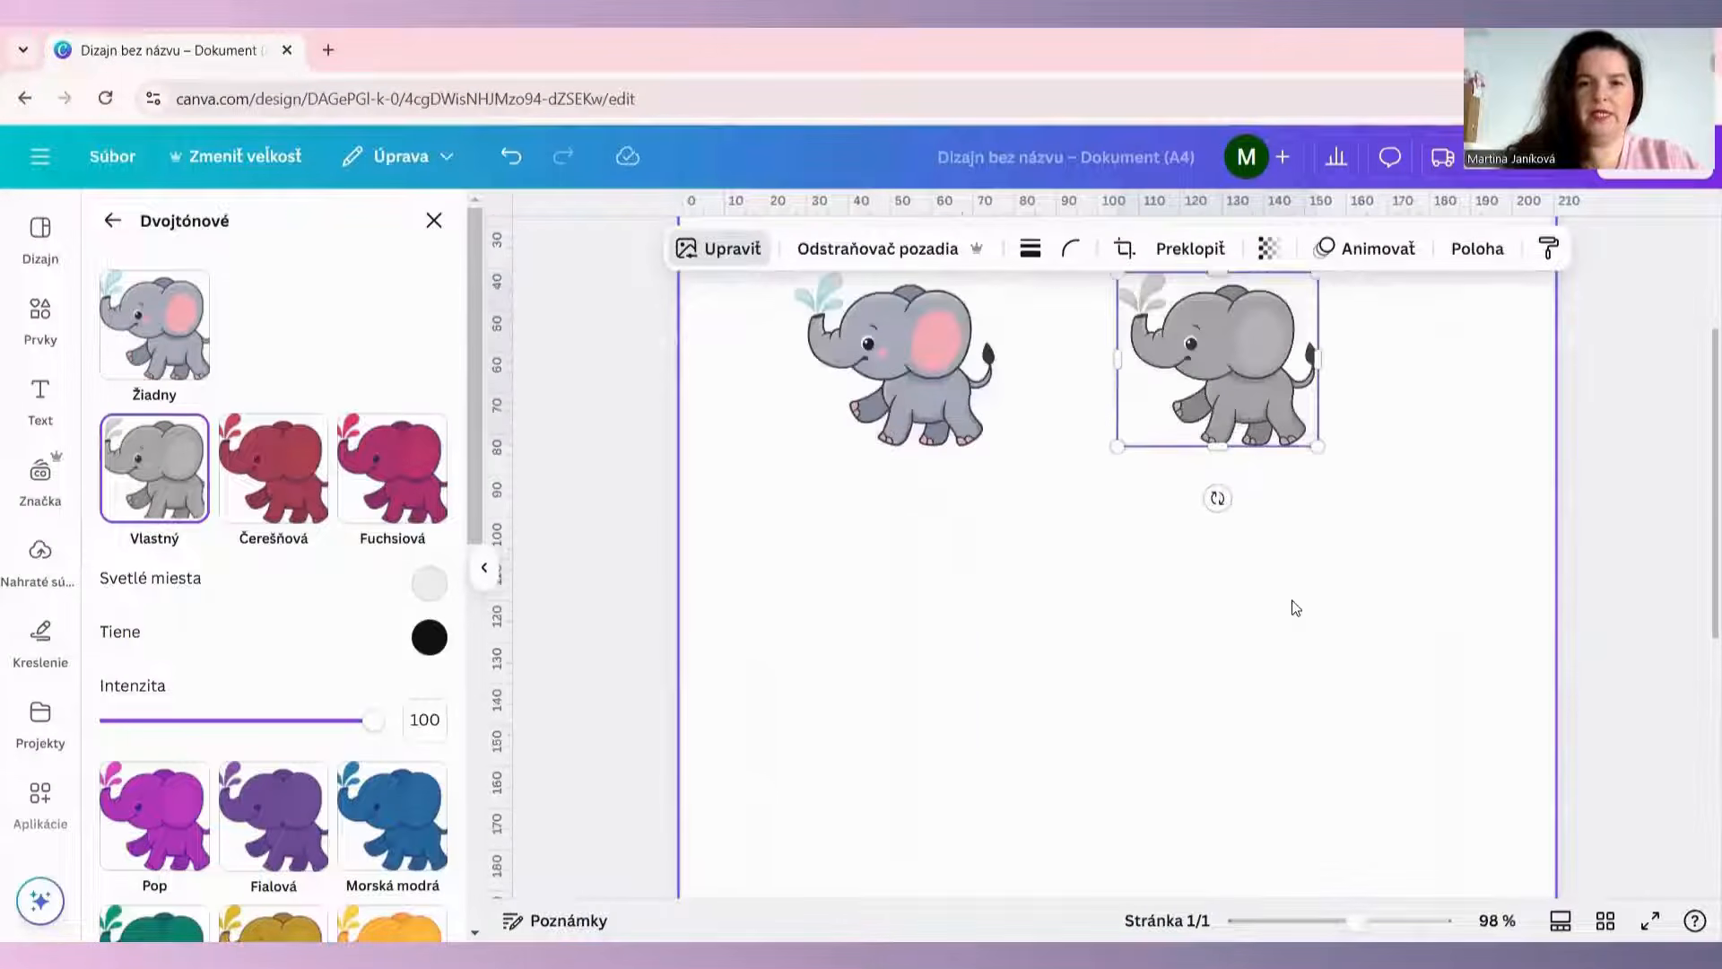
left_click(429, 584)
left_click_drag(449, 640, 439, 746)
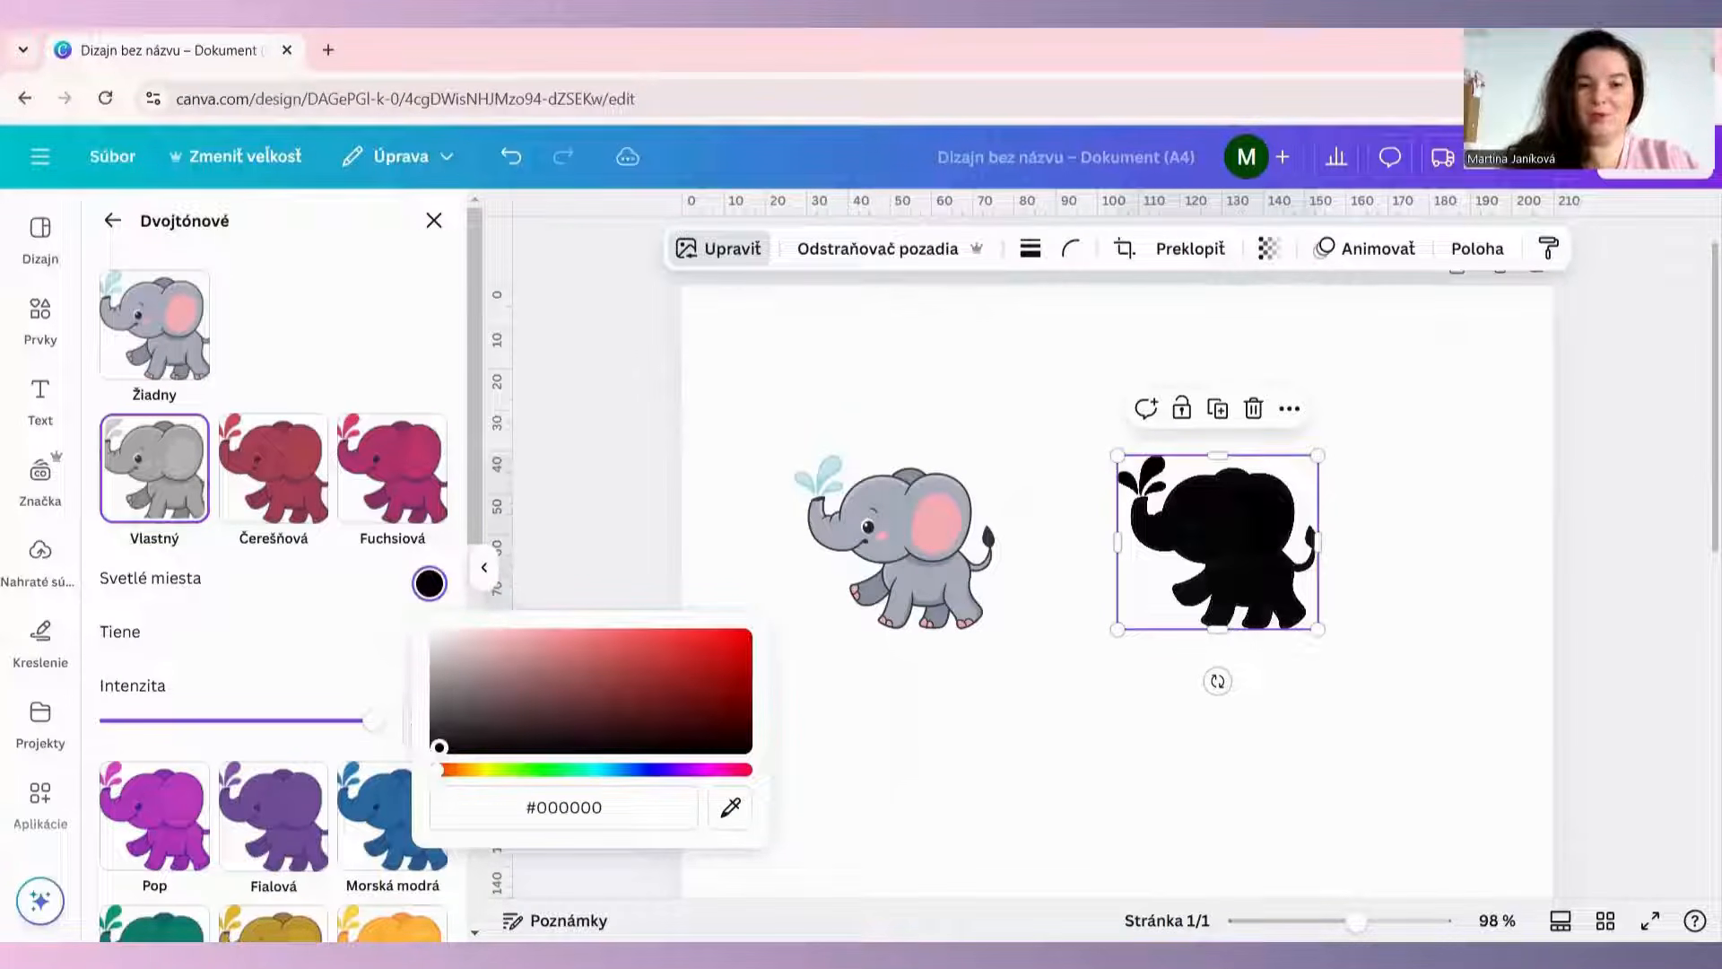
left_click(305, 594)
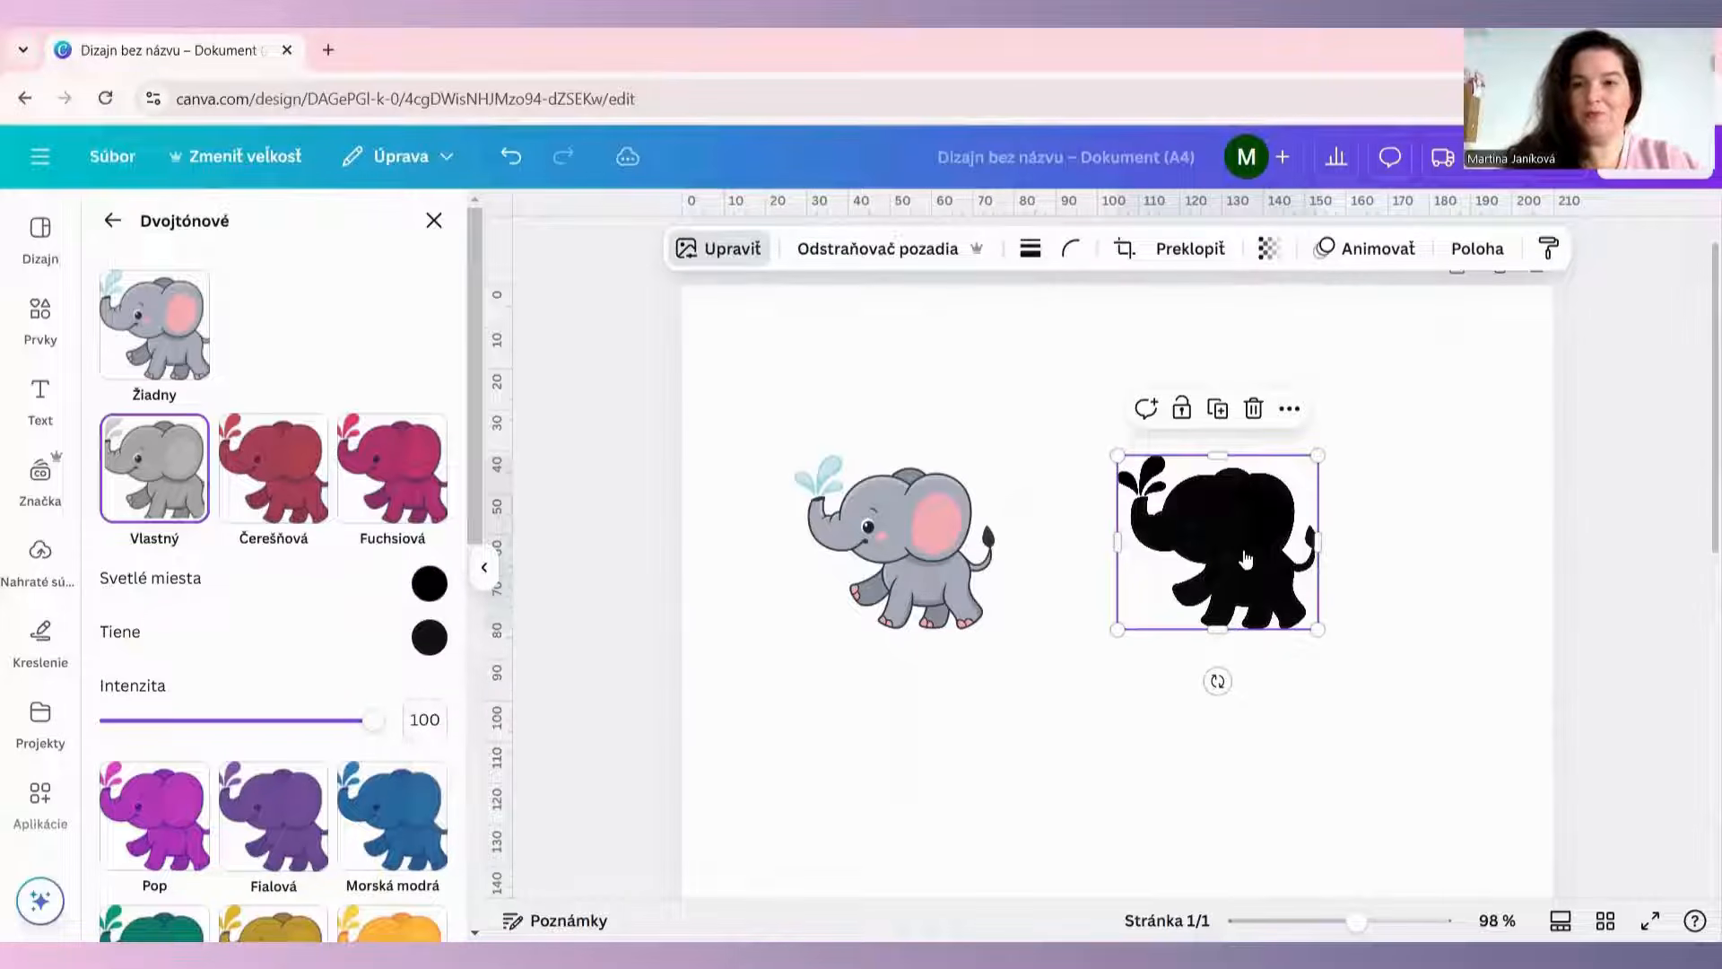
scroll(1118, 578, "down", 5)
left_click(1117, 579)
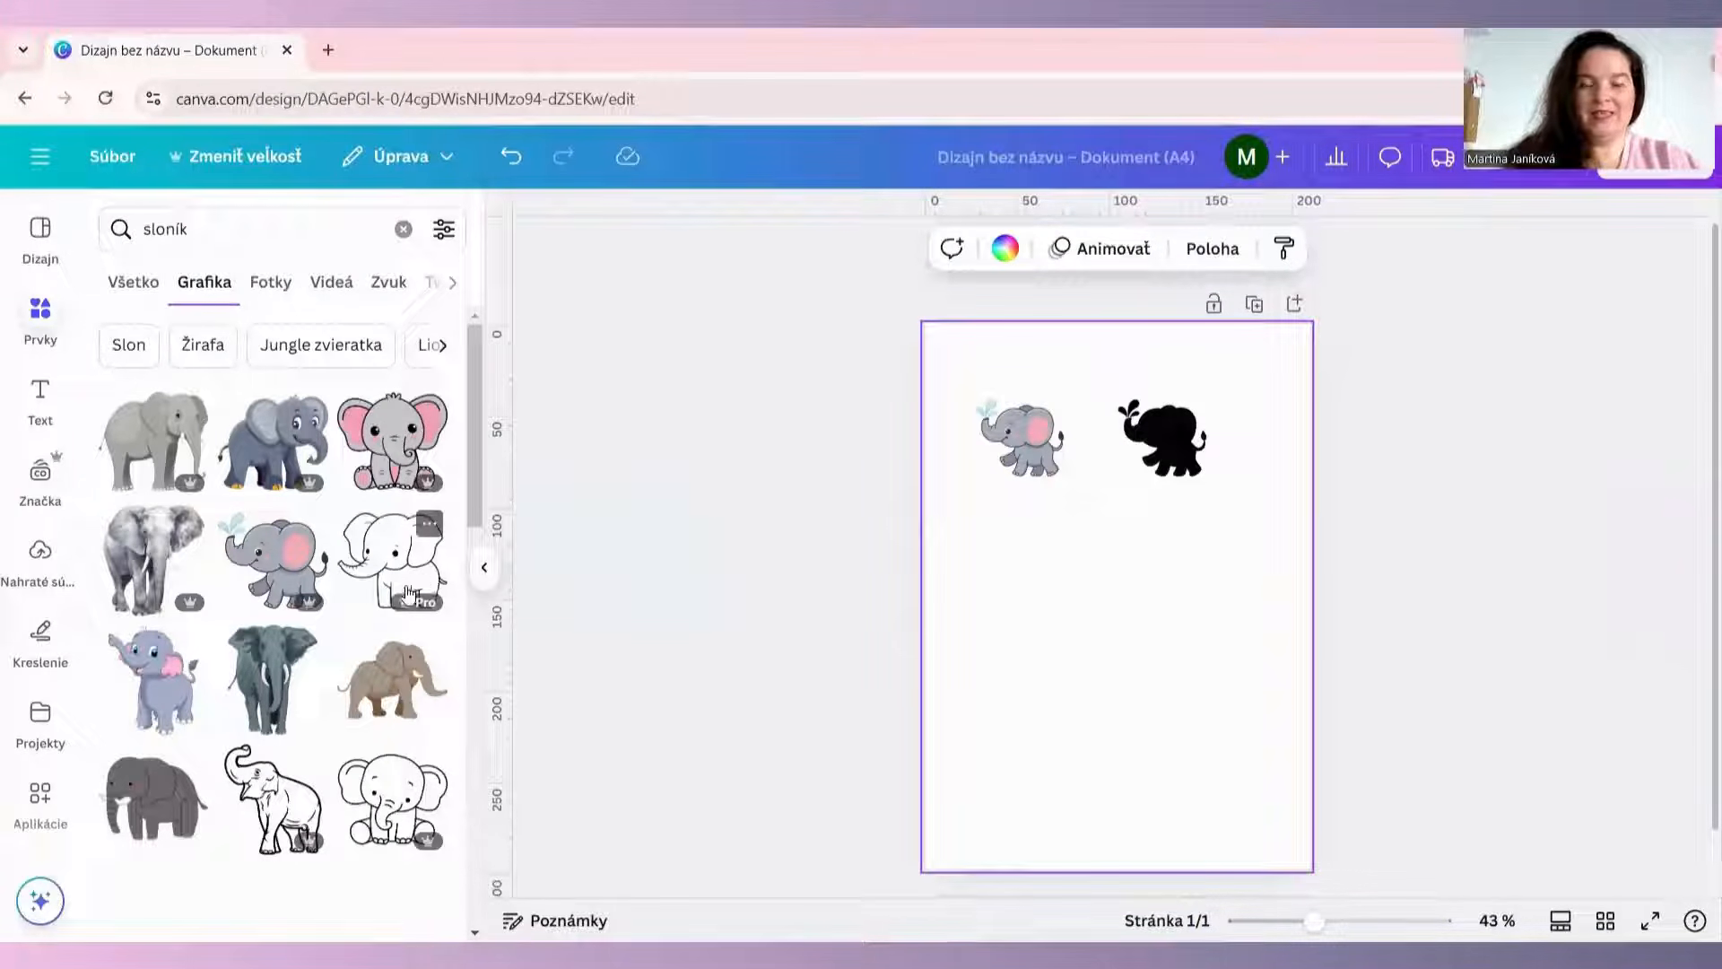
Try out the seated outline elephant in the brand's dark magenta and remove it from the page
scroll(367, 644, "down", 3)
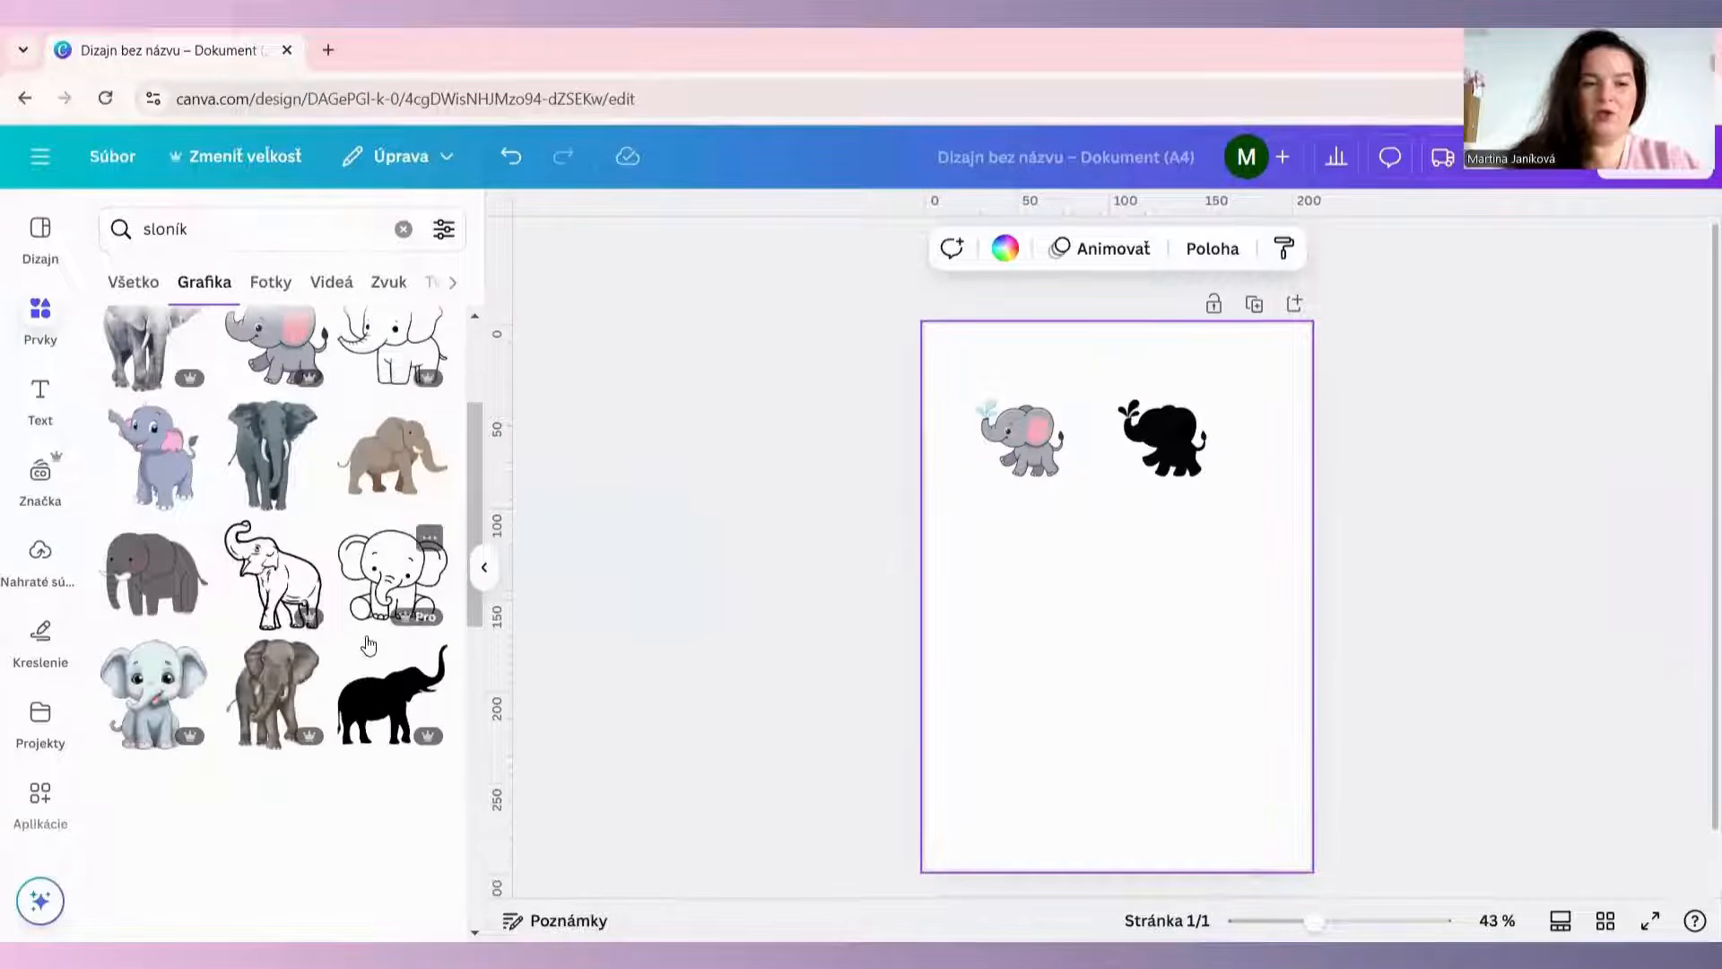
left_click(386, 575)
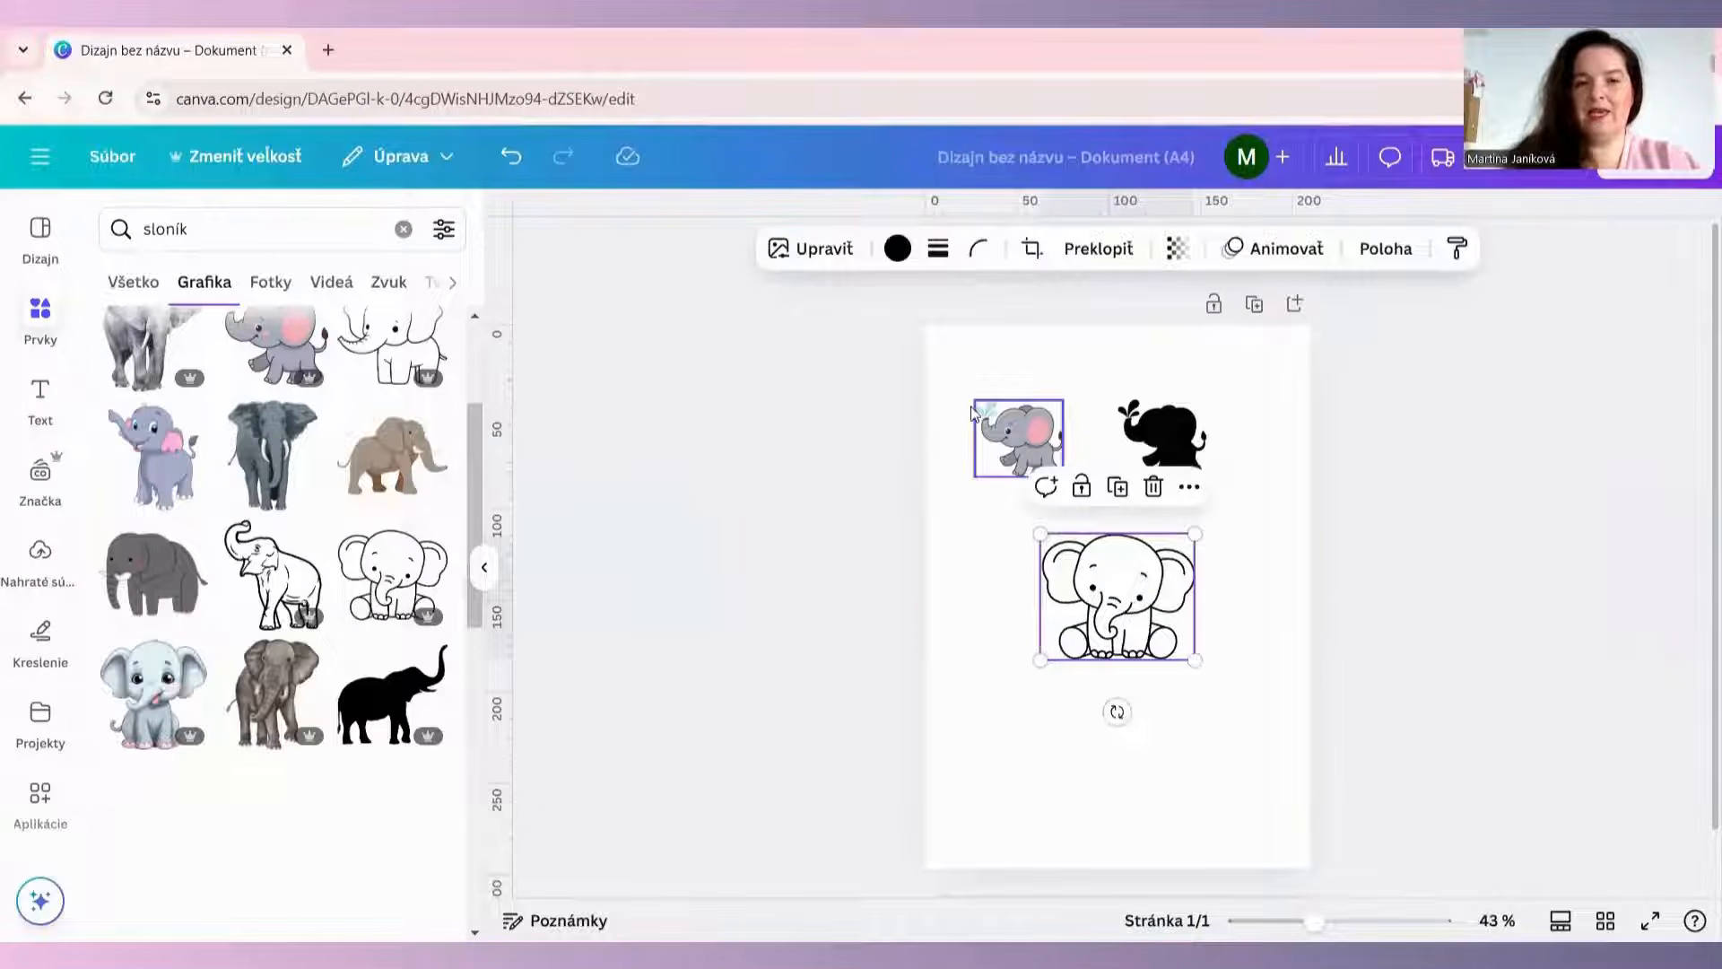
left_click(897, 249)
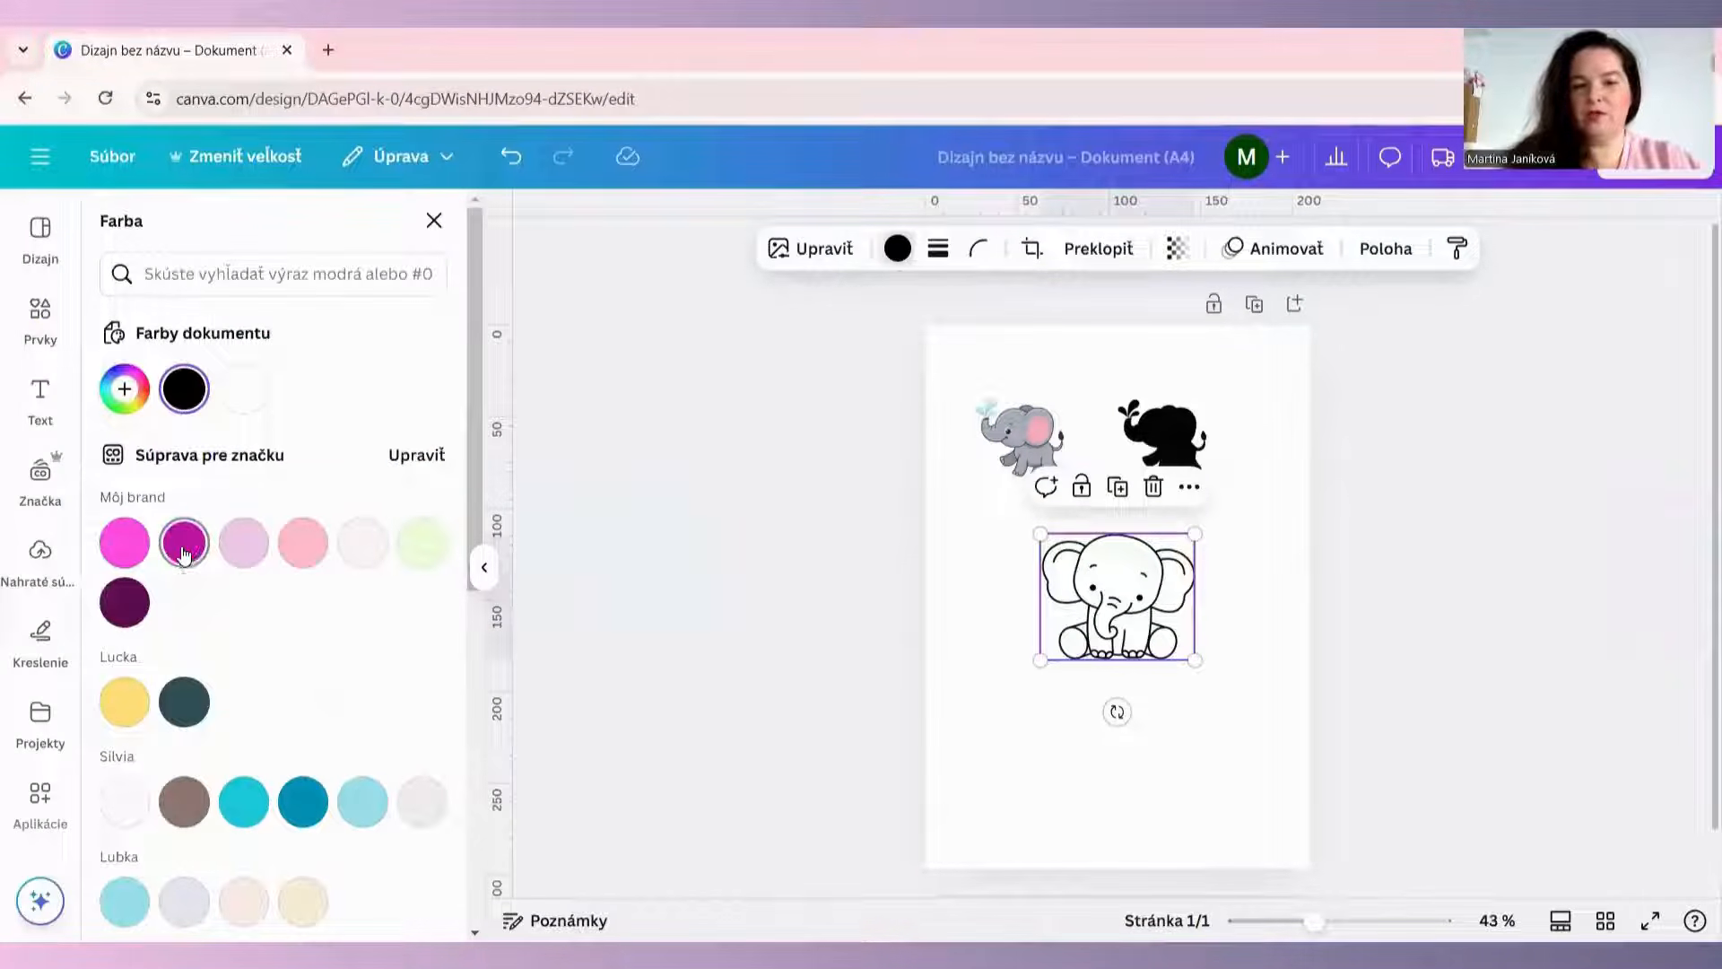
left_click(184, 543)
mouse_move(1196, 657)
left_mouse_down()
mouse_move(1246, 699)
mouse_move(1187, 653)
left_mouse_up()
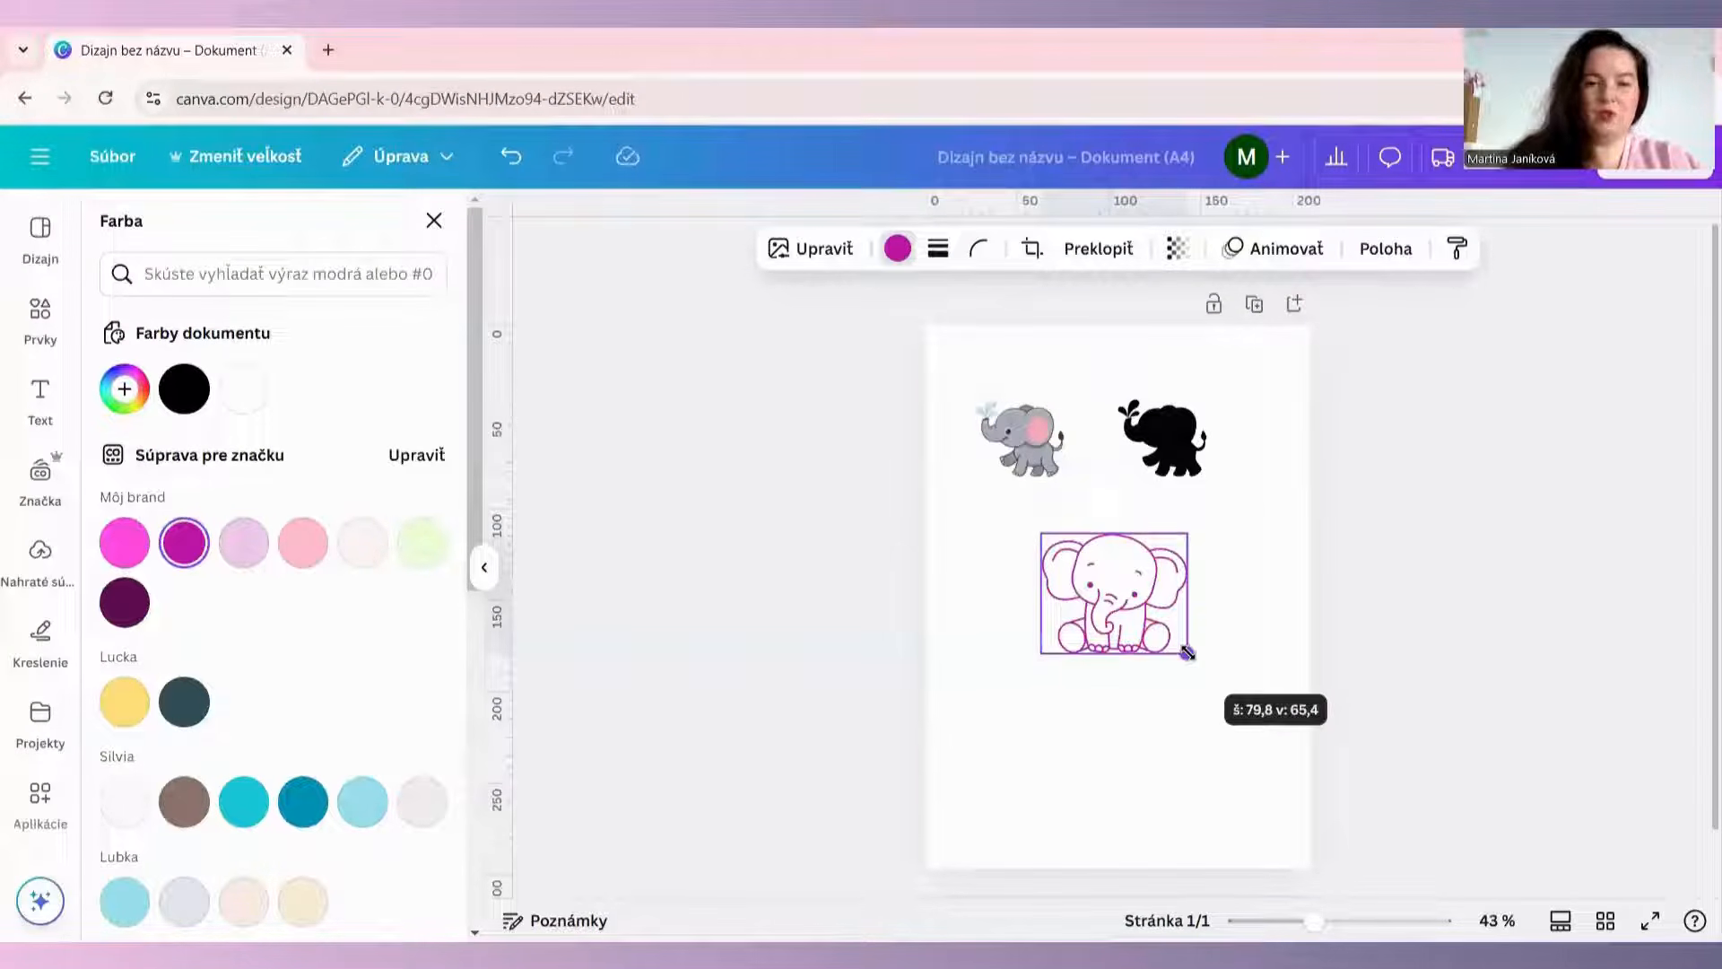
left_click(1145, 487)
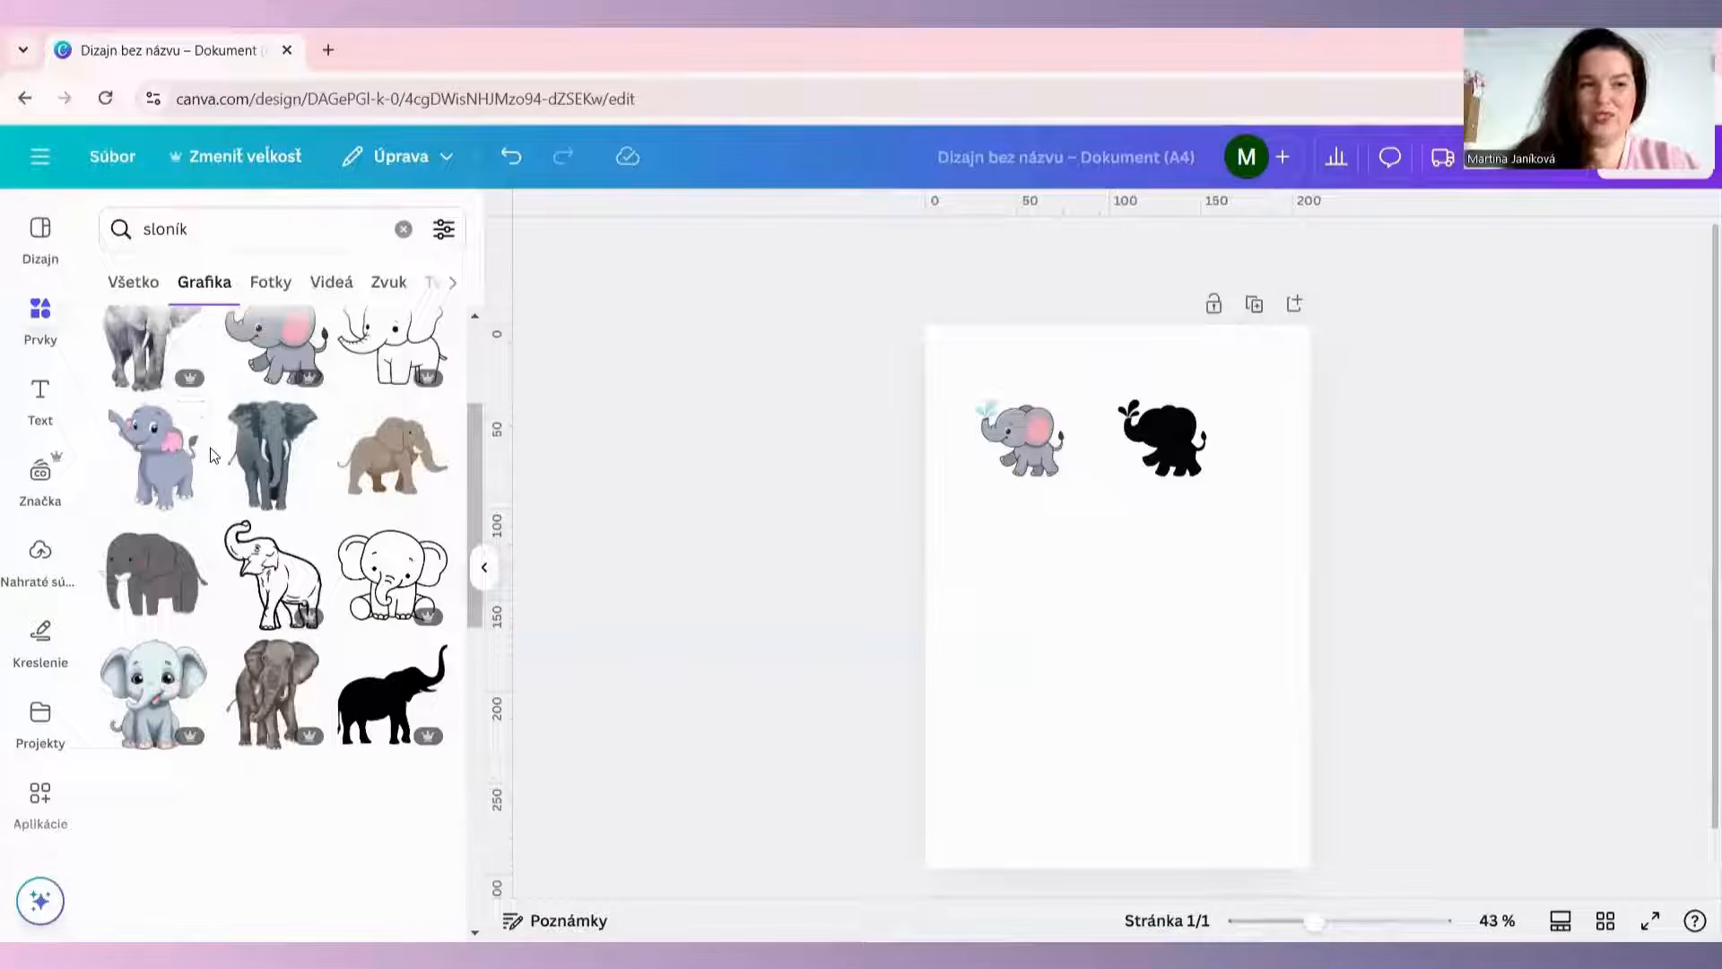
Add the grey elephant with pink ears below the first row and place a duplicate to its right
scroll(314, 529, "down", 2)
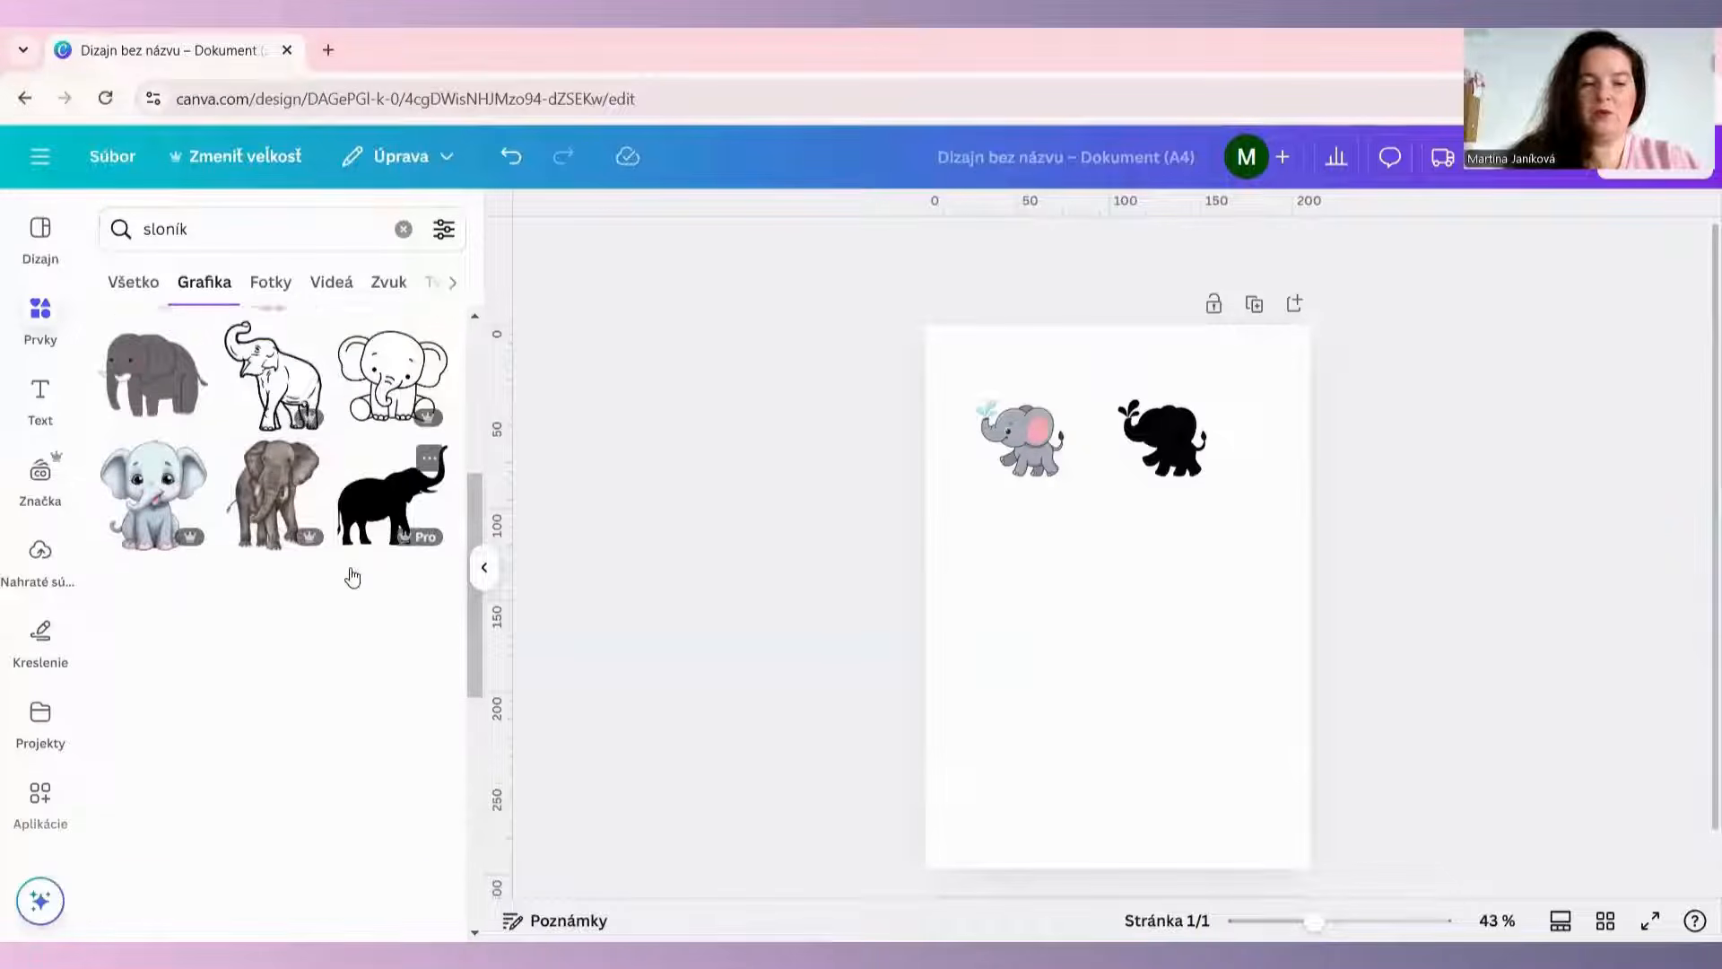
scroll(352, 576, "down", 1)
scroll(352, 584, "down", 2)
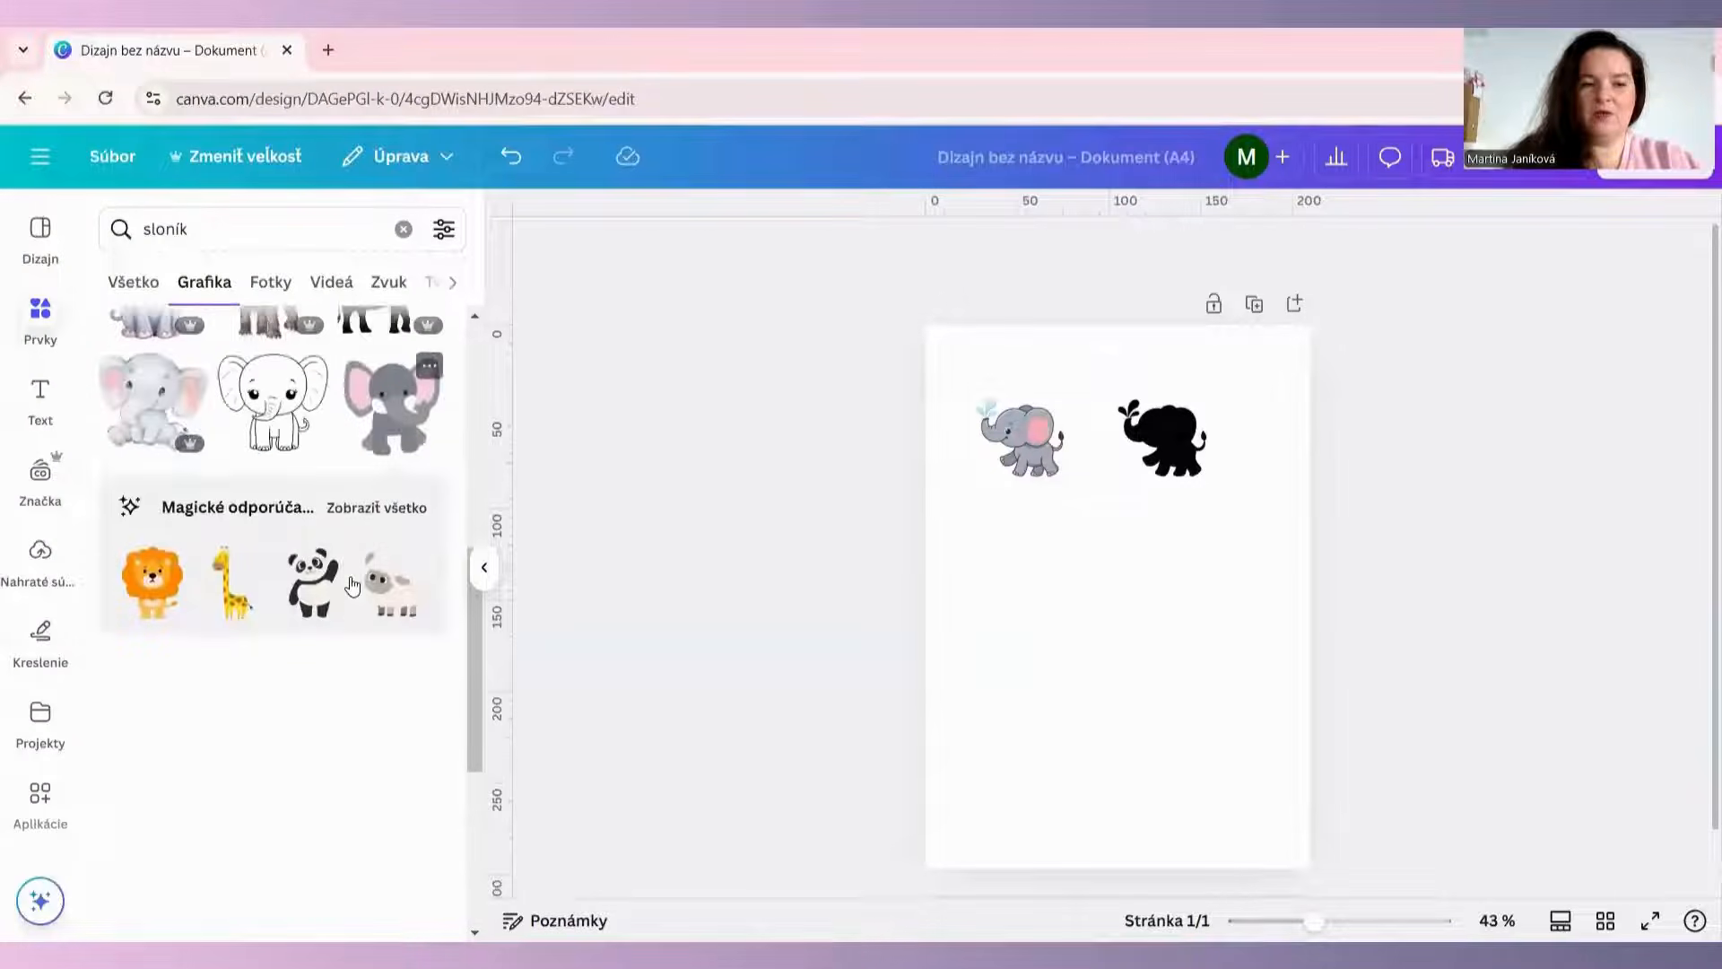
scroll(351, 582, "up", 2)
scroll(353, 584, "up", 1)
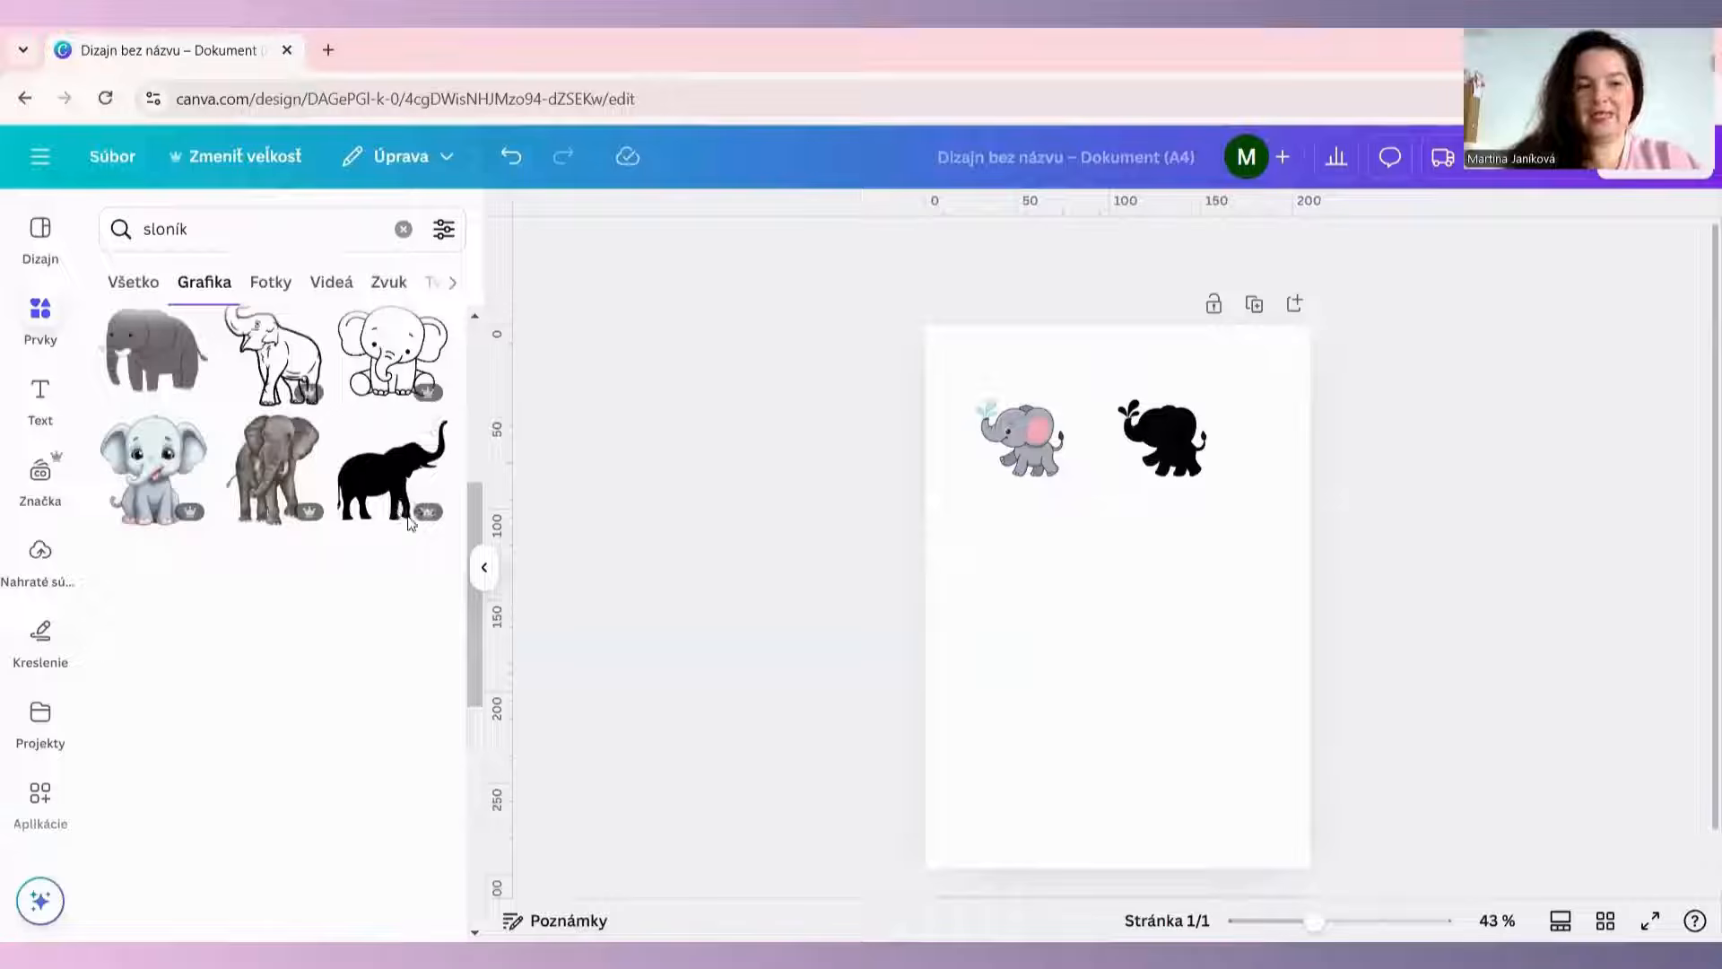
scroll(412, 596, "down", 1)
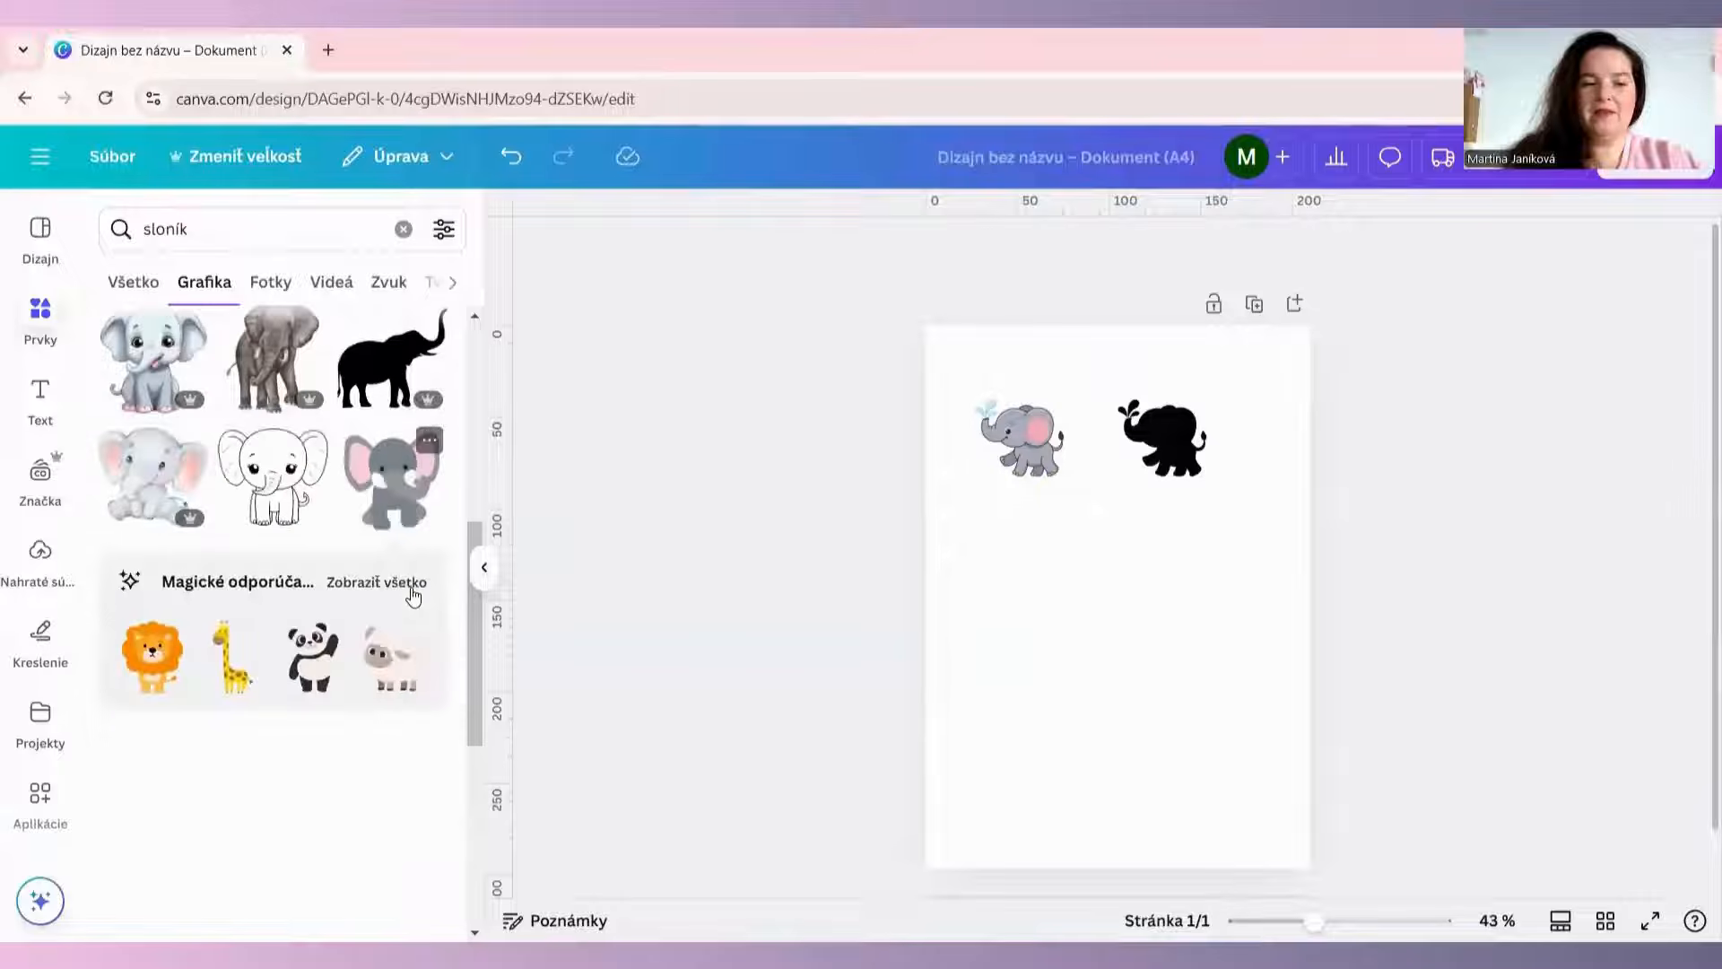
left_click(400, 505)
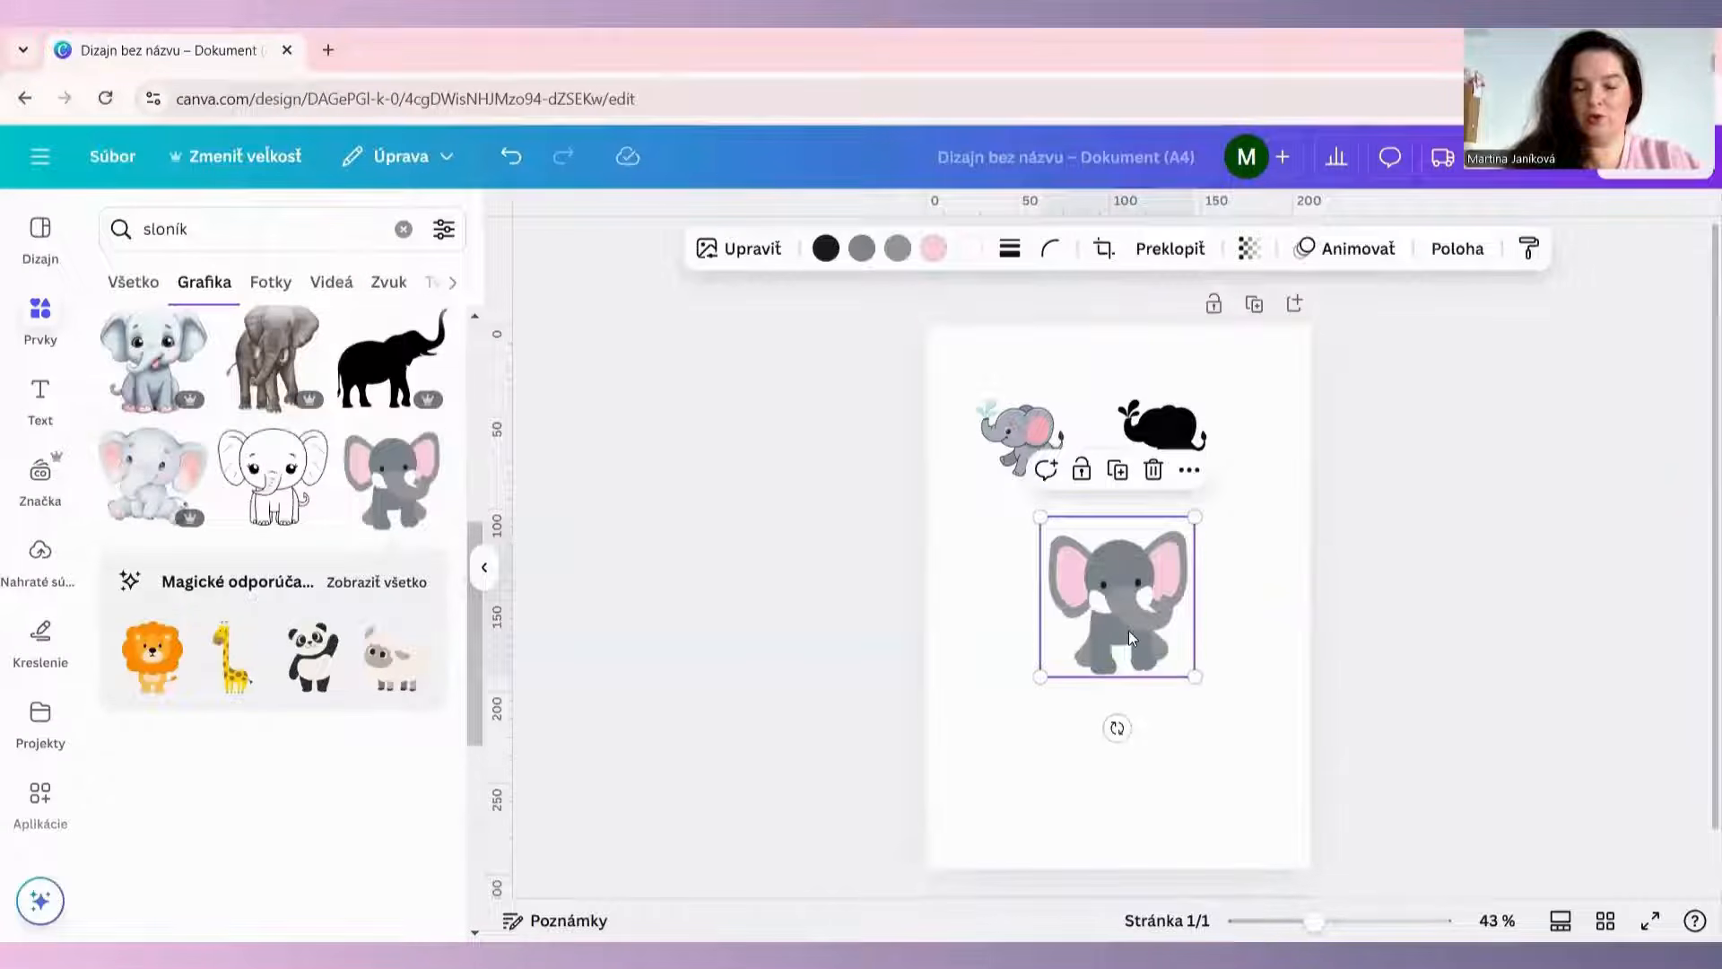
left_click_drag(1157, 627, 1219, 579)
left_click(1040, 458)
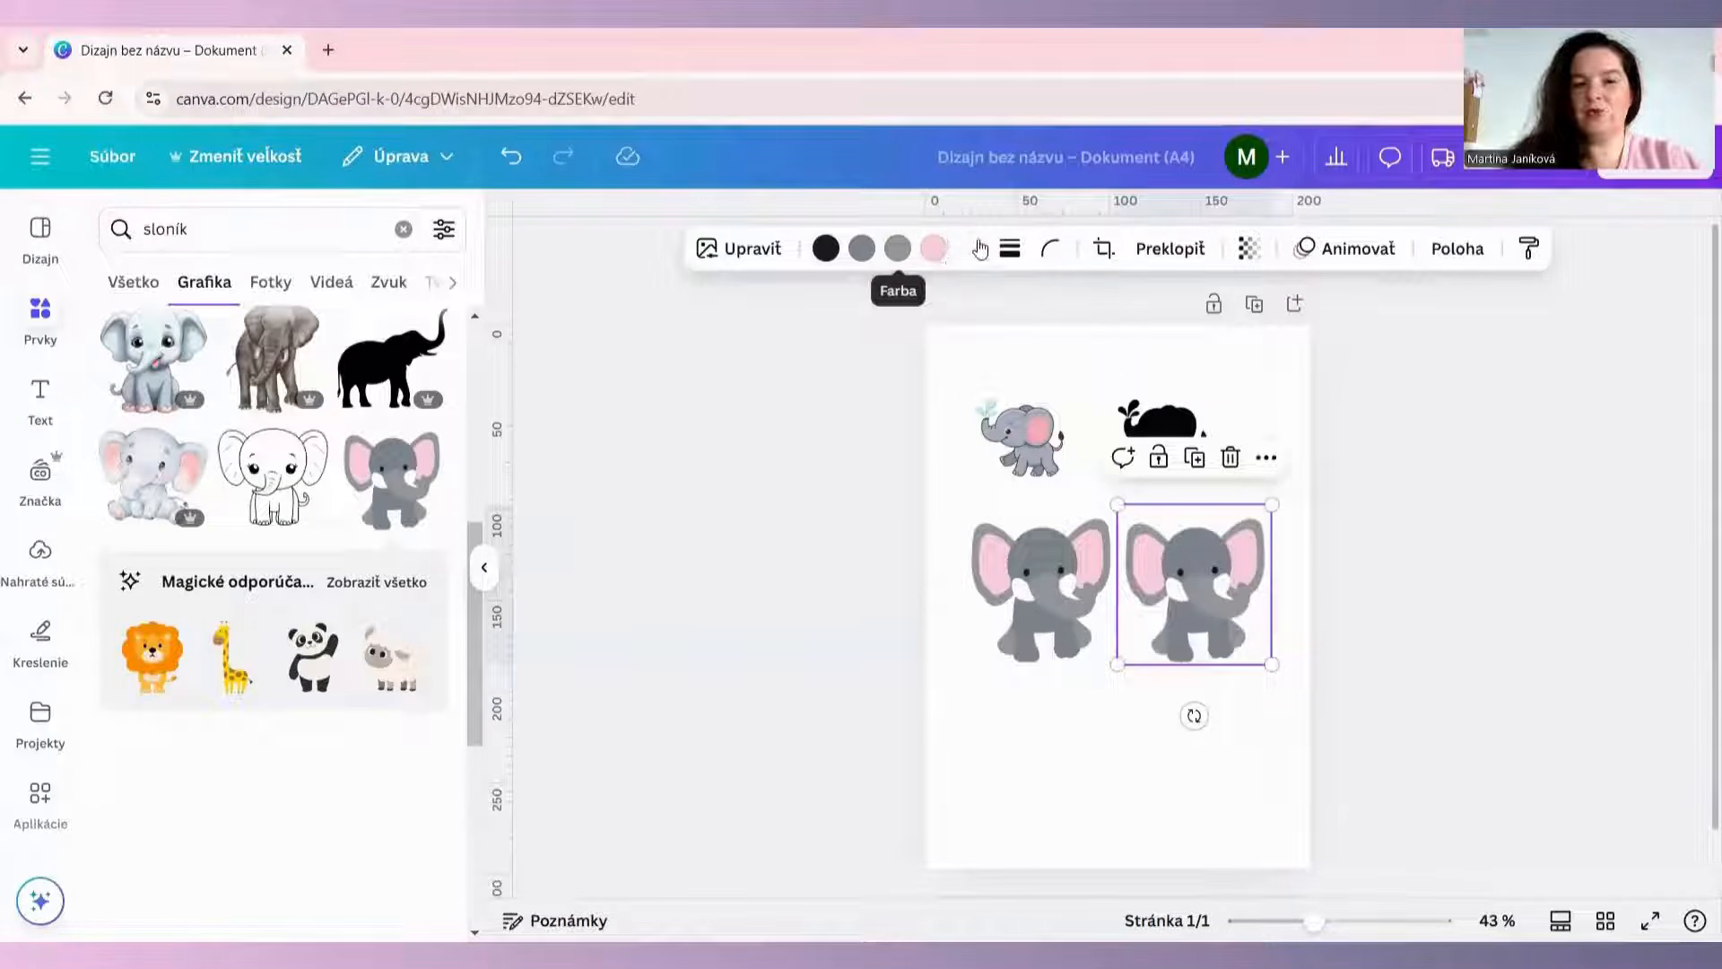
Recolour both greys, the pink and the white of the right-hand pink-eared elephant copy to dark grey #1a1a1a
left_click(862, 257)
left_click(184, 388)
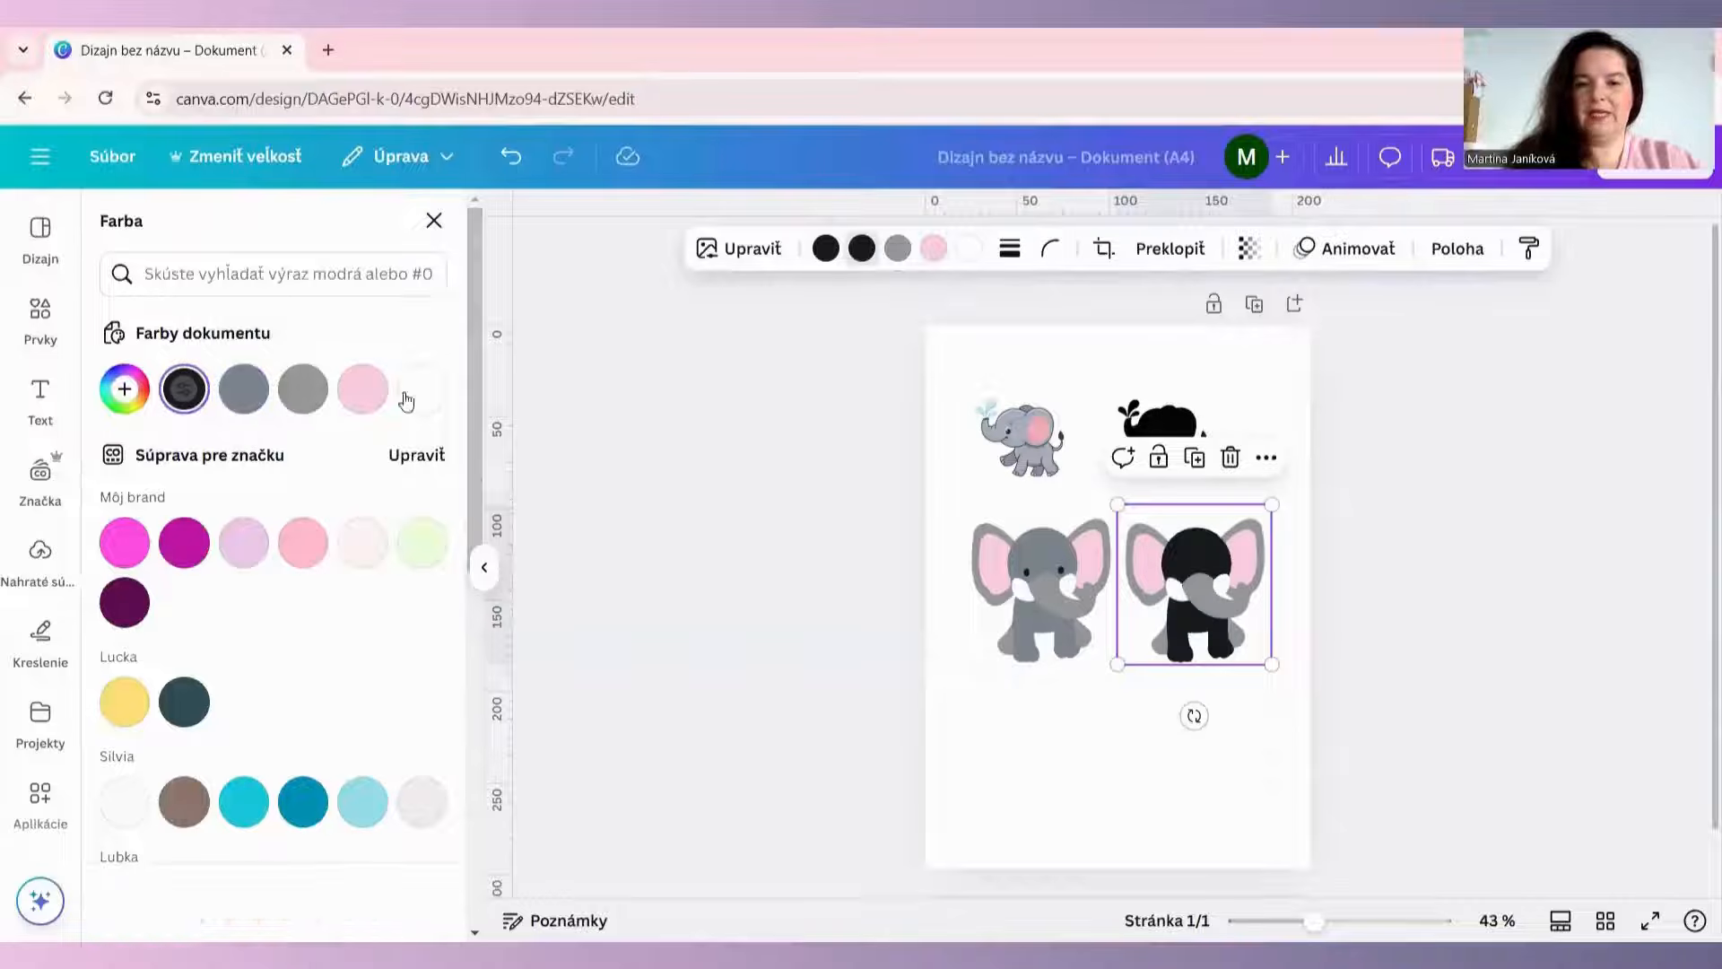
left_click(897, 251)
left_click(184, 388)
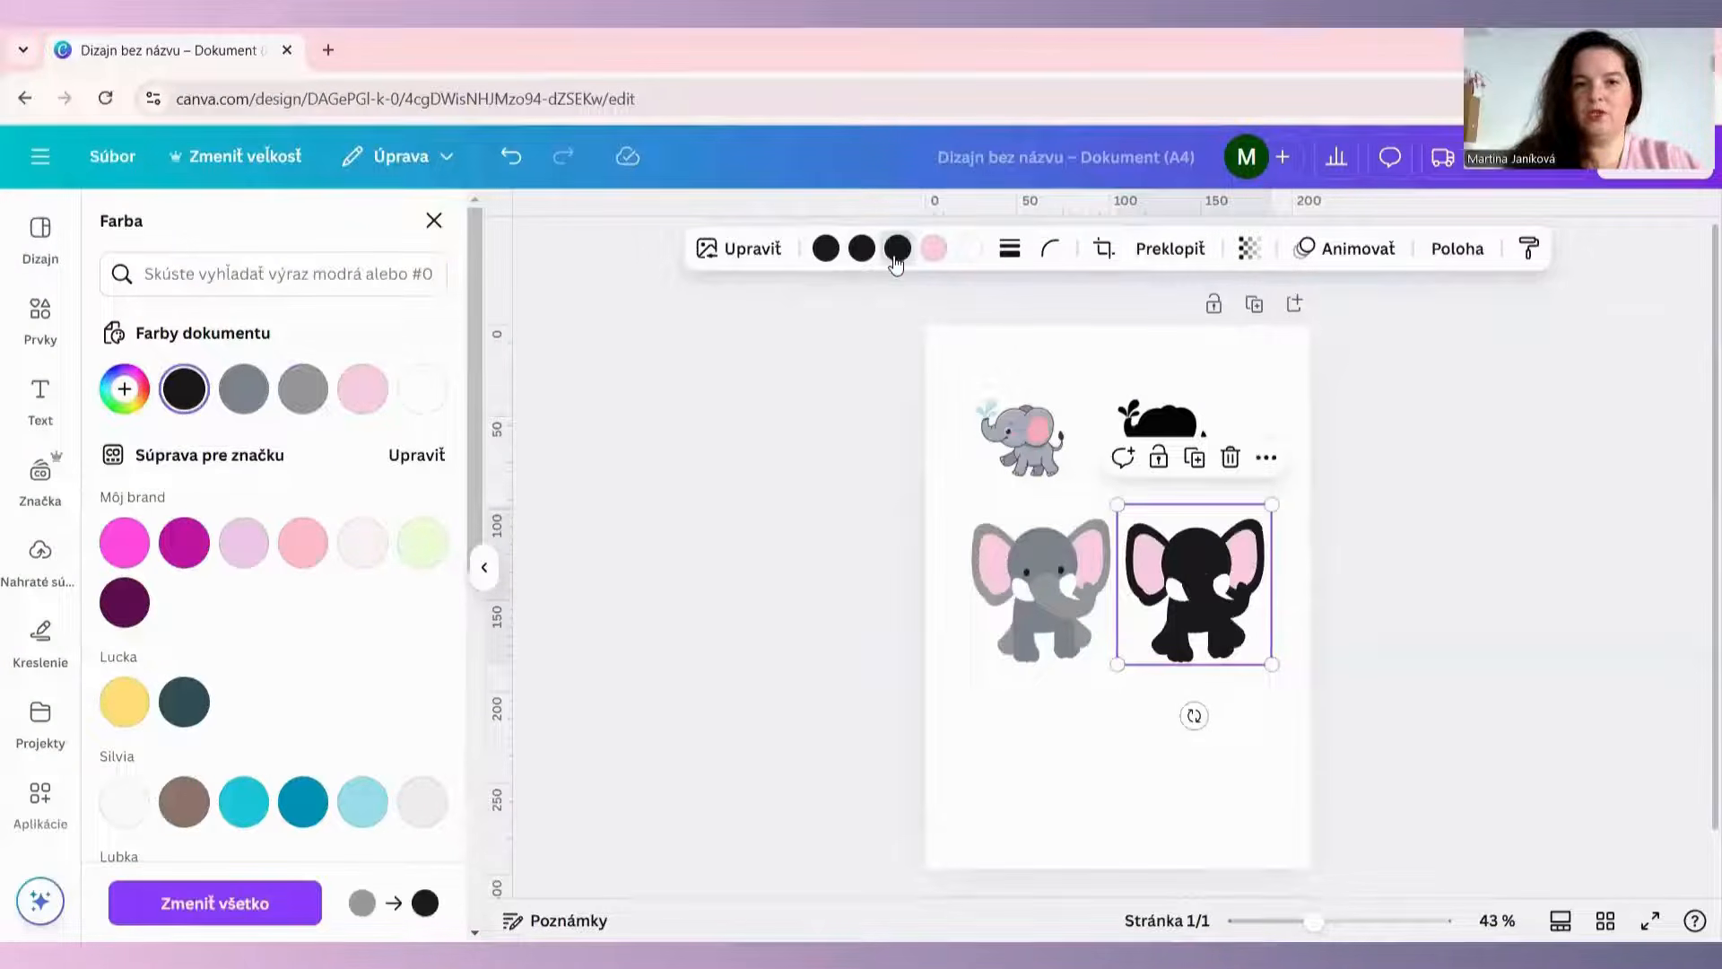
left_click(933, 248)
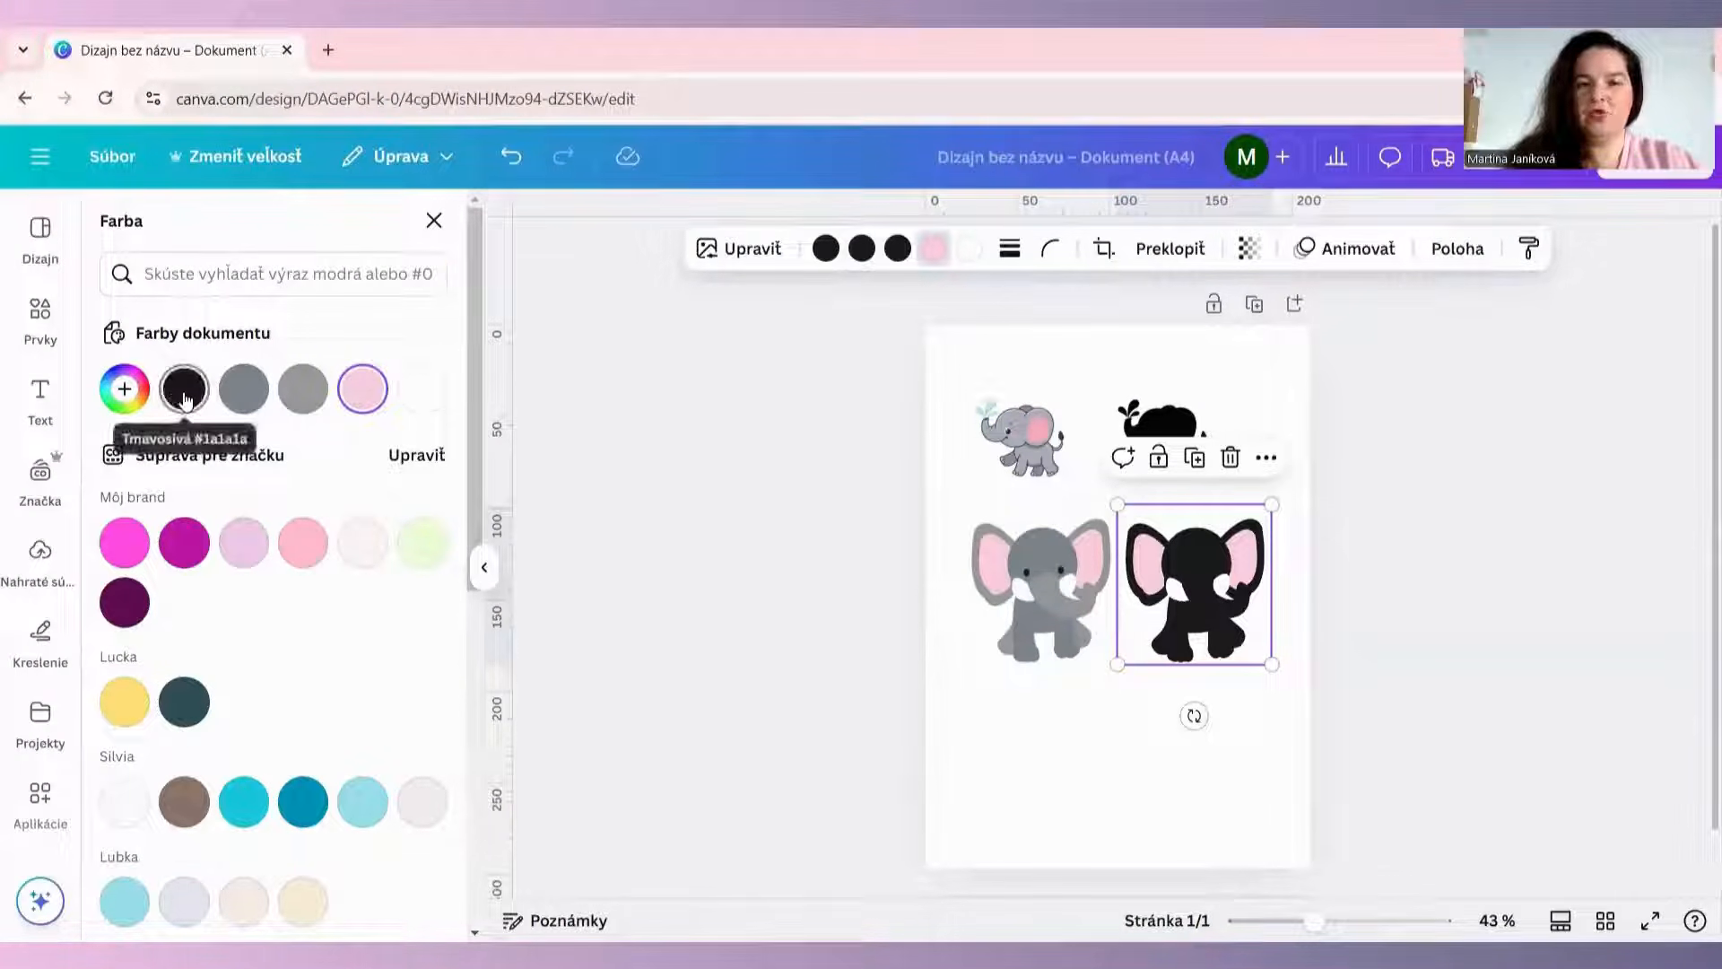
left_click(184, 388)
left_click(969, 248)
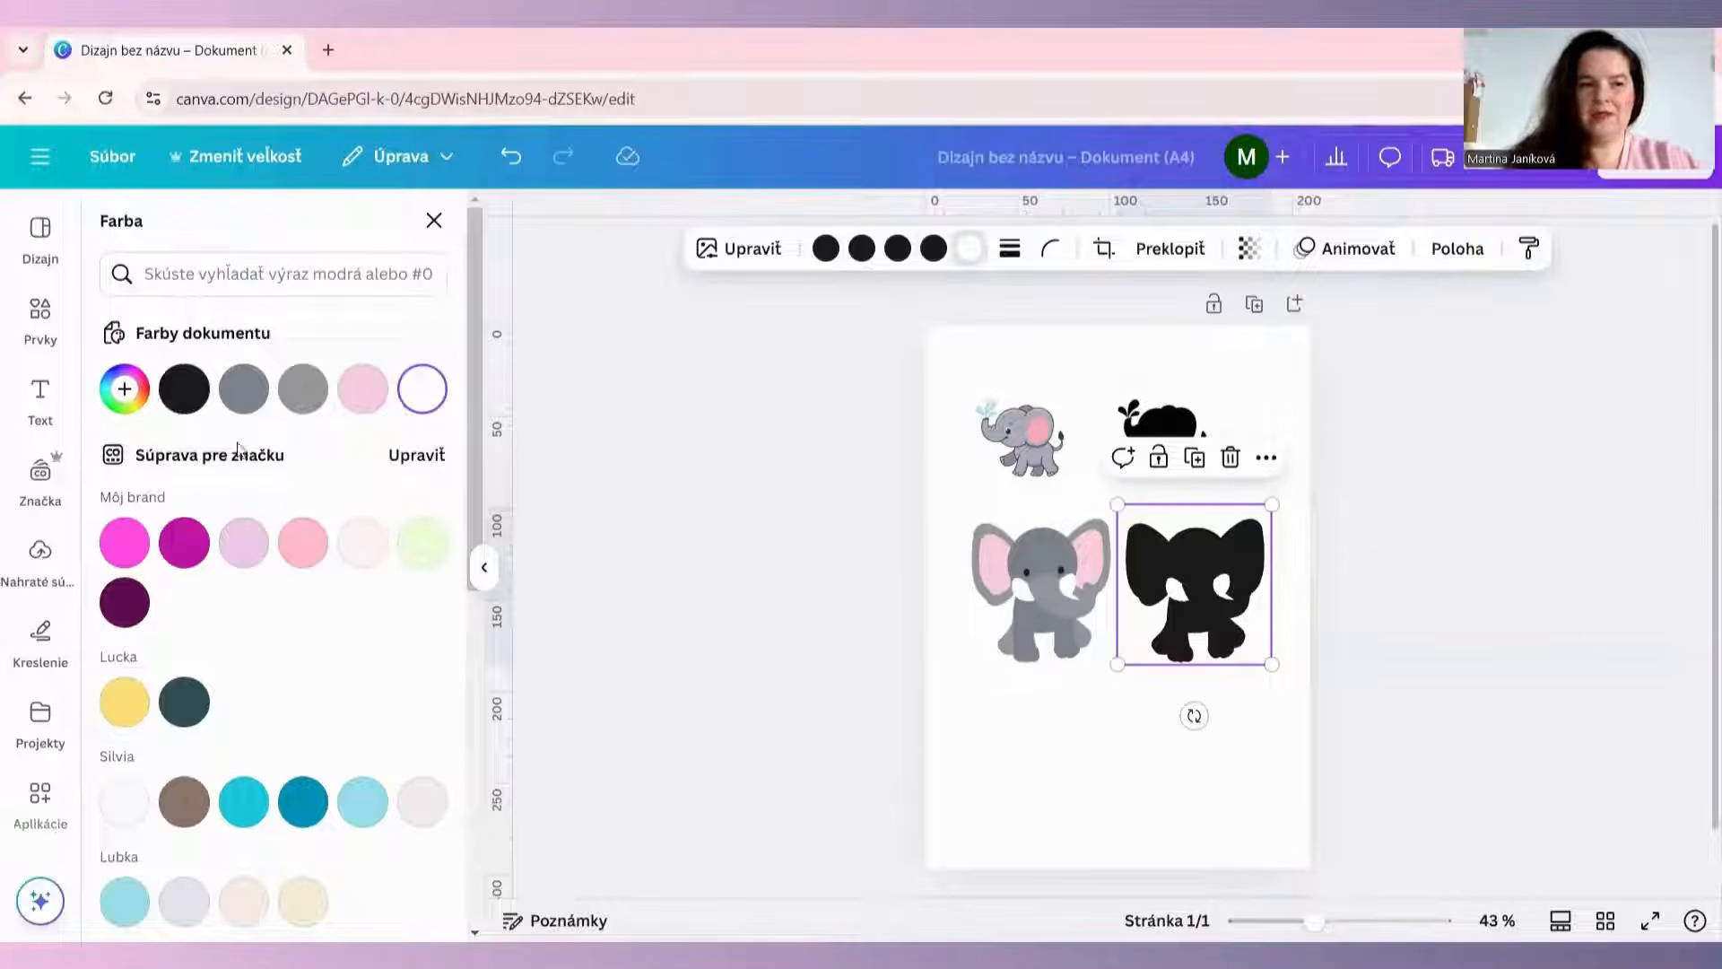
left_click(184, 388)
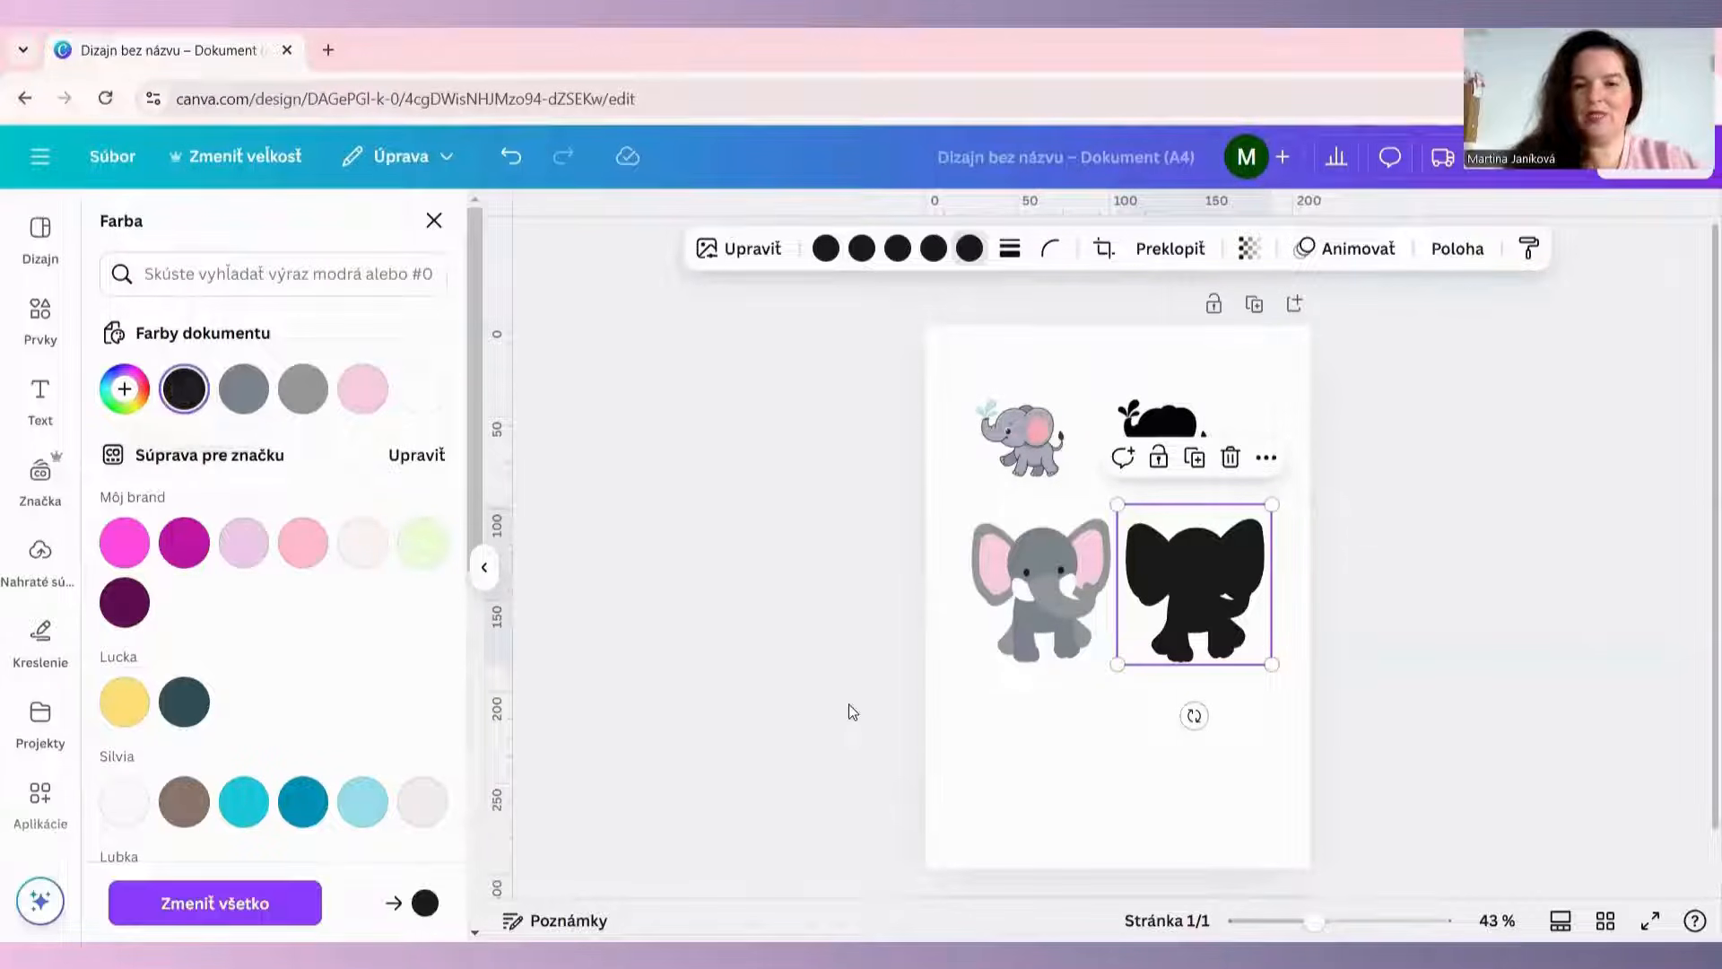
left_click(1155, 687)
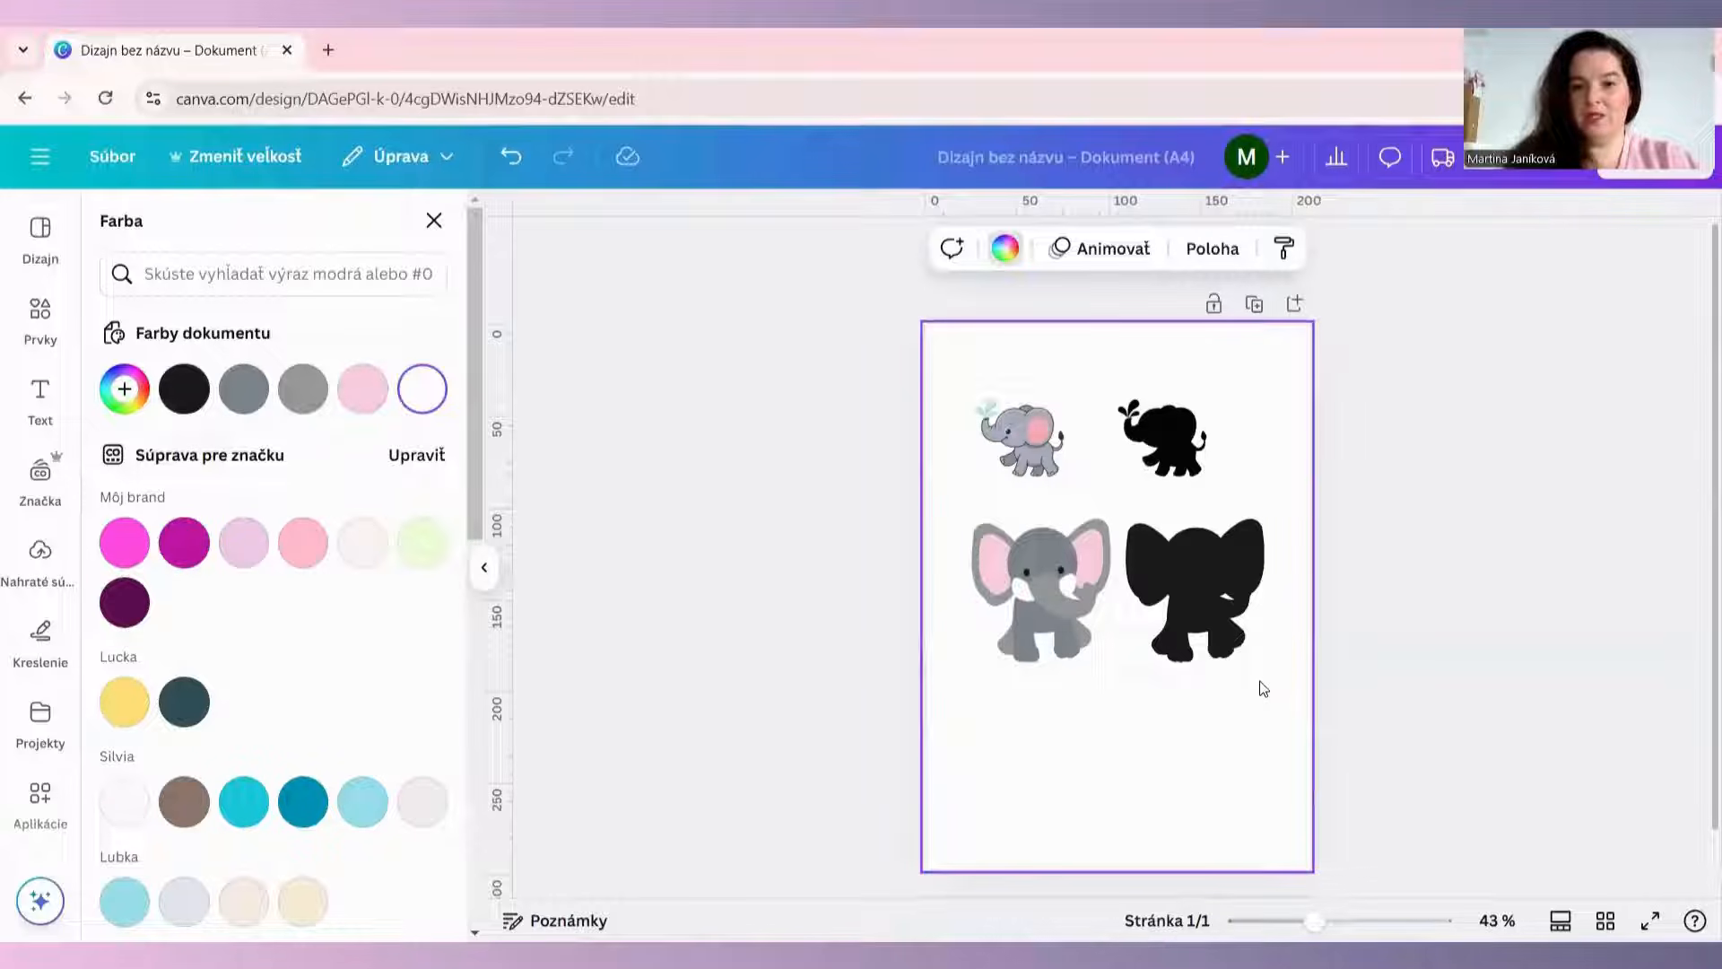
Shrink the pink-eared elephant's silhouette and swap the row positions of the two silhouettes in the right column
left_click(1162, 437)
left_click_drag(1162, 438, 1183, 359)
left_click_drag(1243, 520, 1235, 571)
left_click_drag(1188, 384, 1206, 423)
left_click_drag(1270, 362, 1221, 448)
Shrink the coloured pink-eared elephant and align it below the water-spraying elephant in the left column
left_click(1071, 572)
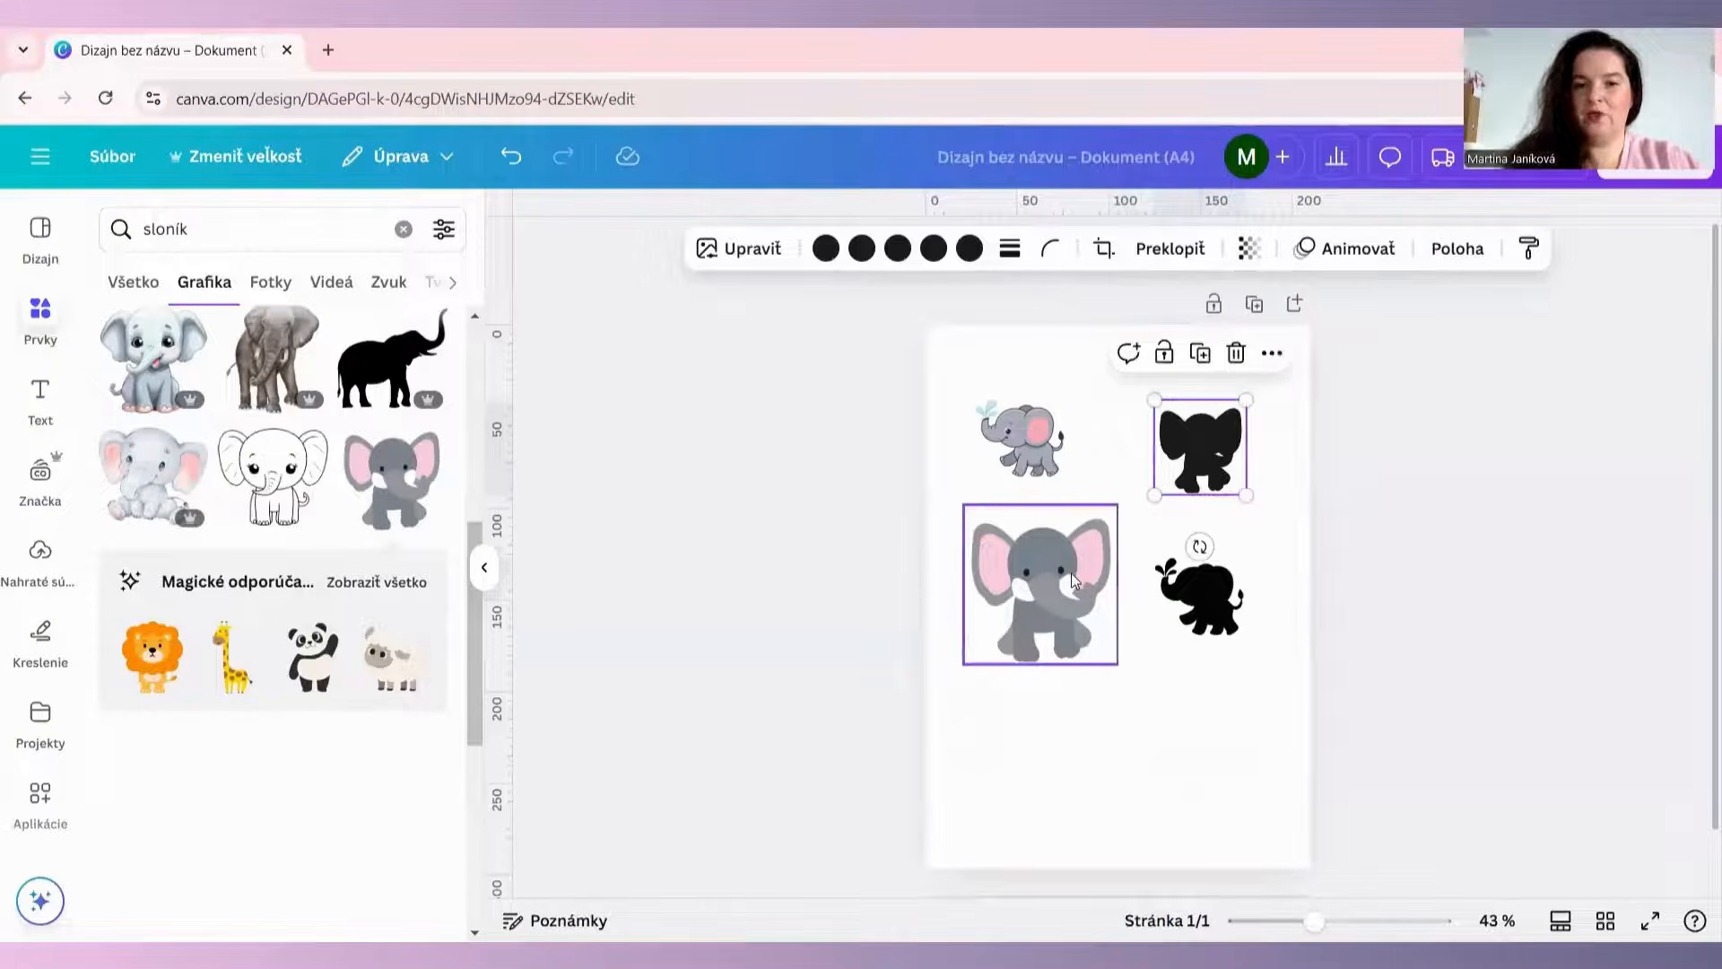
left_click_drag(1119, 663, 1082, 617)
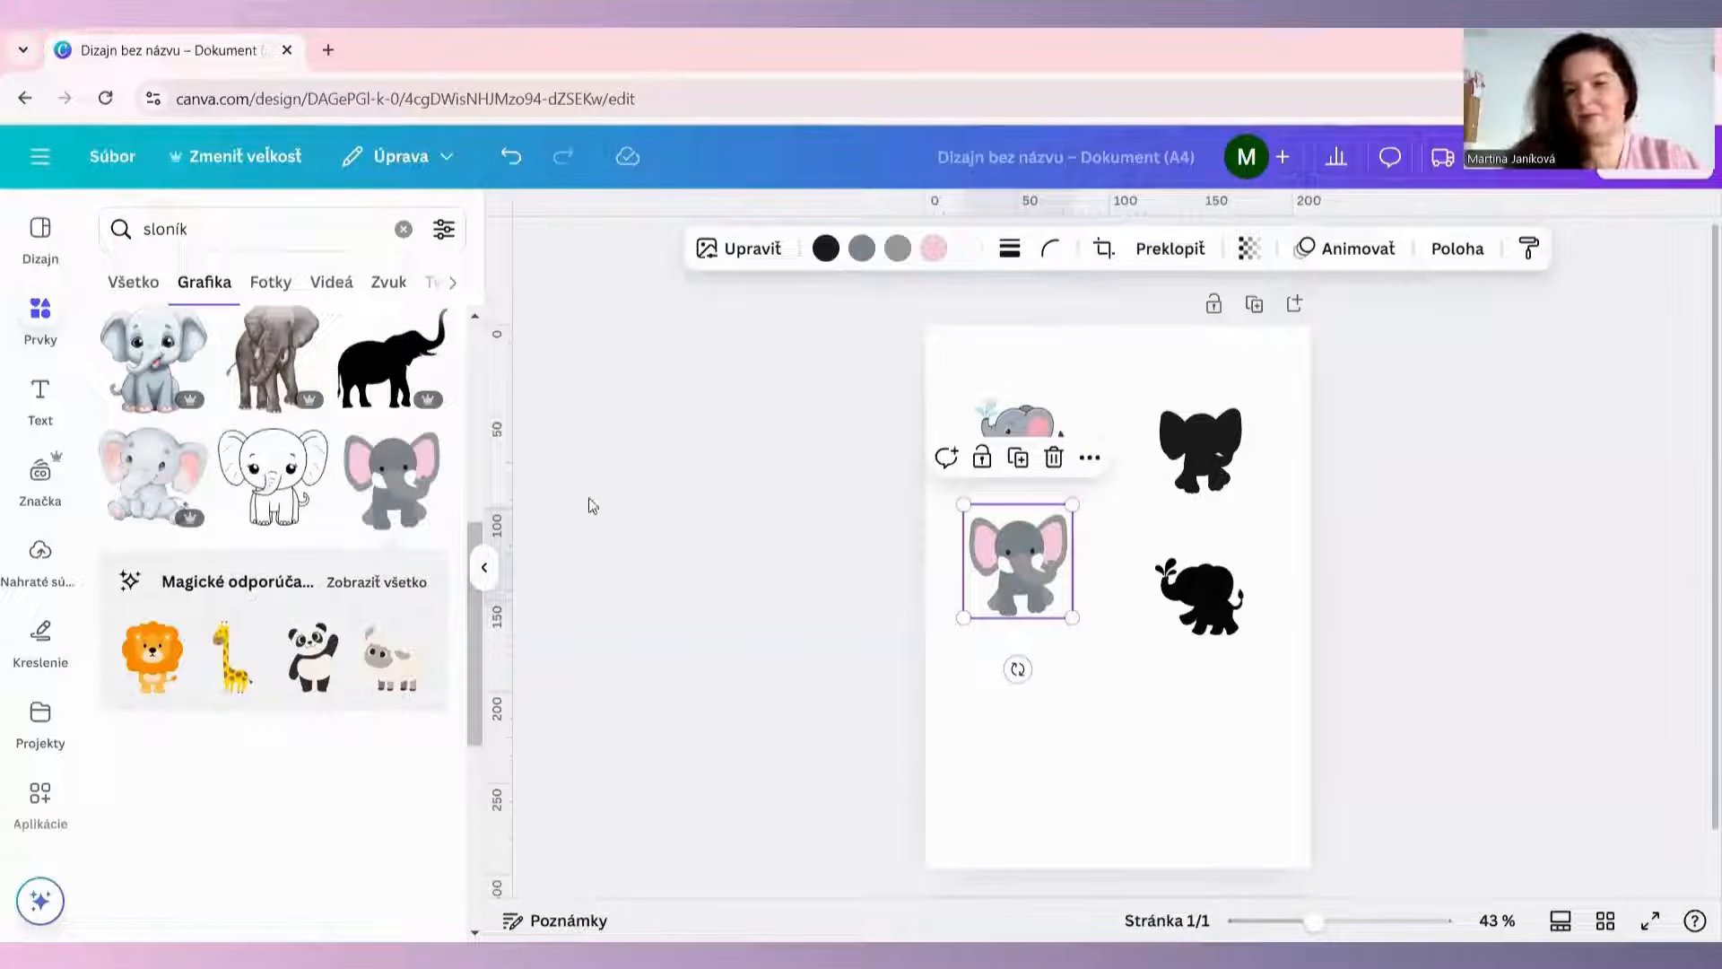
left_click_drag(985, 551, 1030, 572)
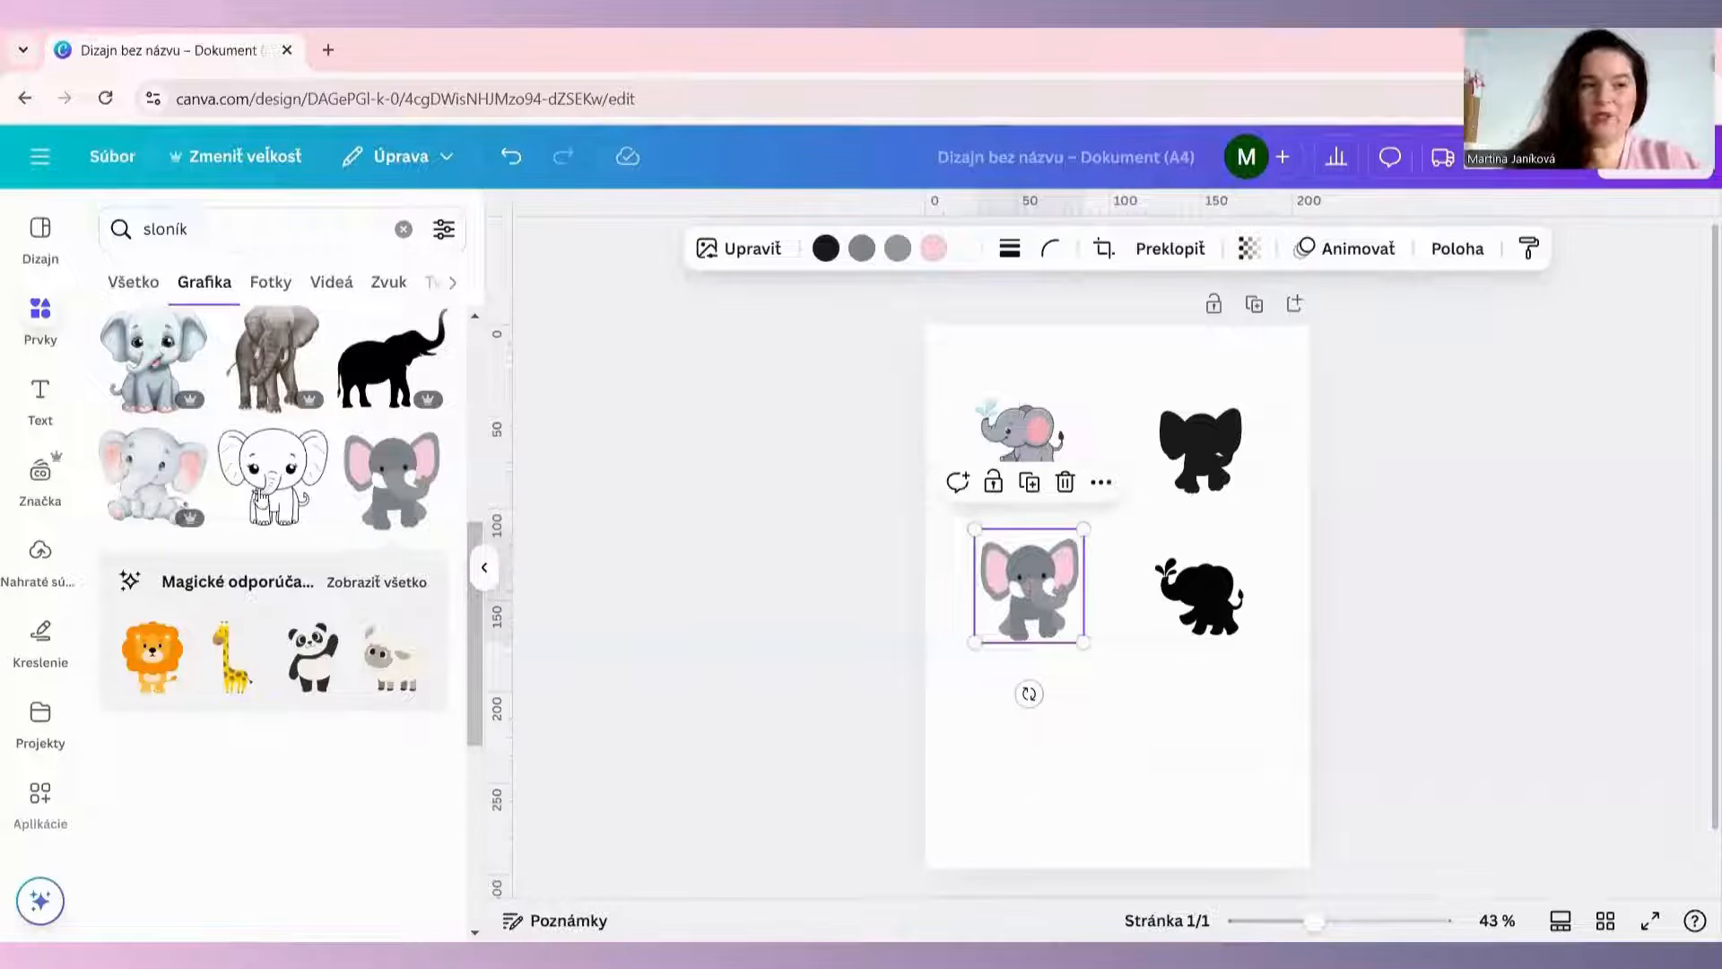
Add the seated watercolour elephant, shrink it into the left column's third row, and place a duplicate in the right column
left_click(161, 482)
left_click_drag(1237, 512, 1076, 625)
left_click_drag(1031, 685, 1046, 734)
key("ctrl+d")
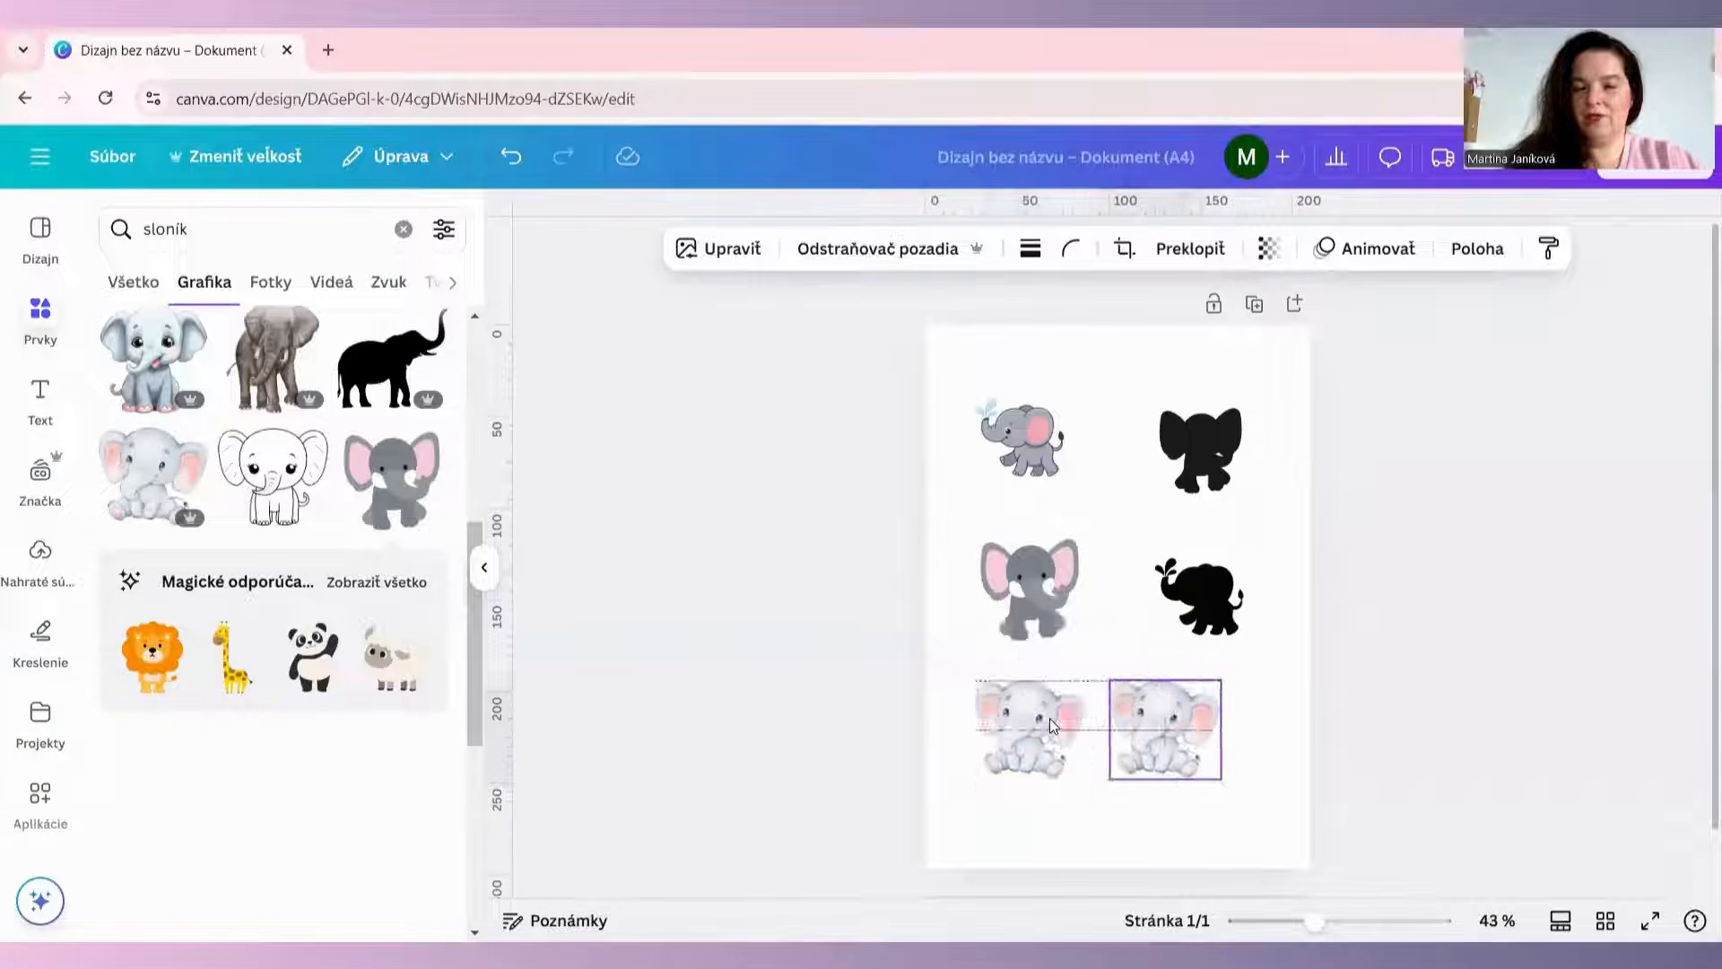
Blur the right-hand seated elephant by painting over the whole figure with brush size 100 and intensity 100
left_click(729, 257)
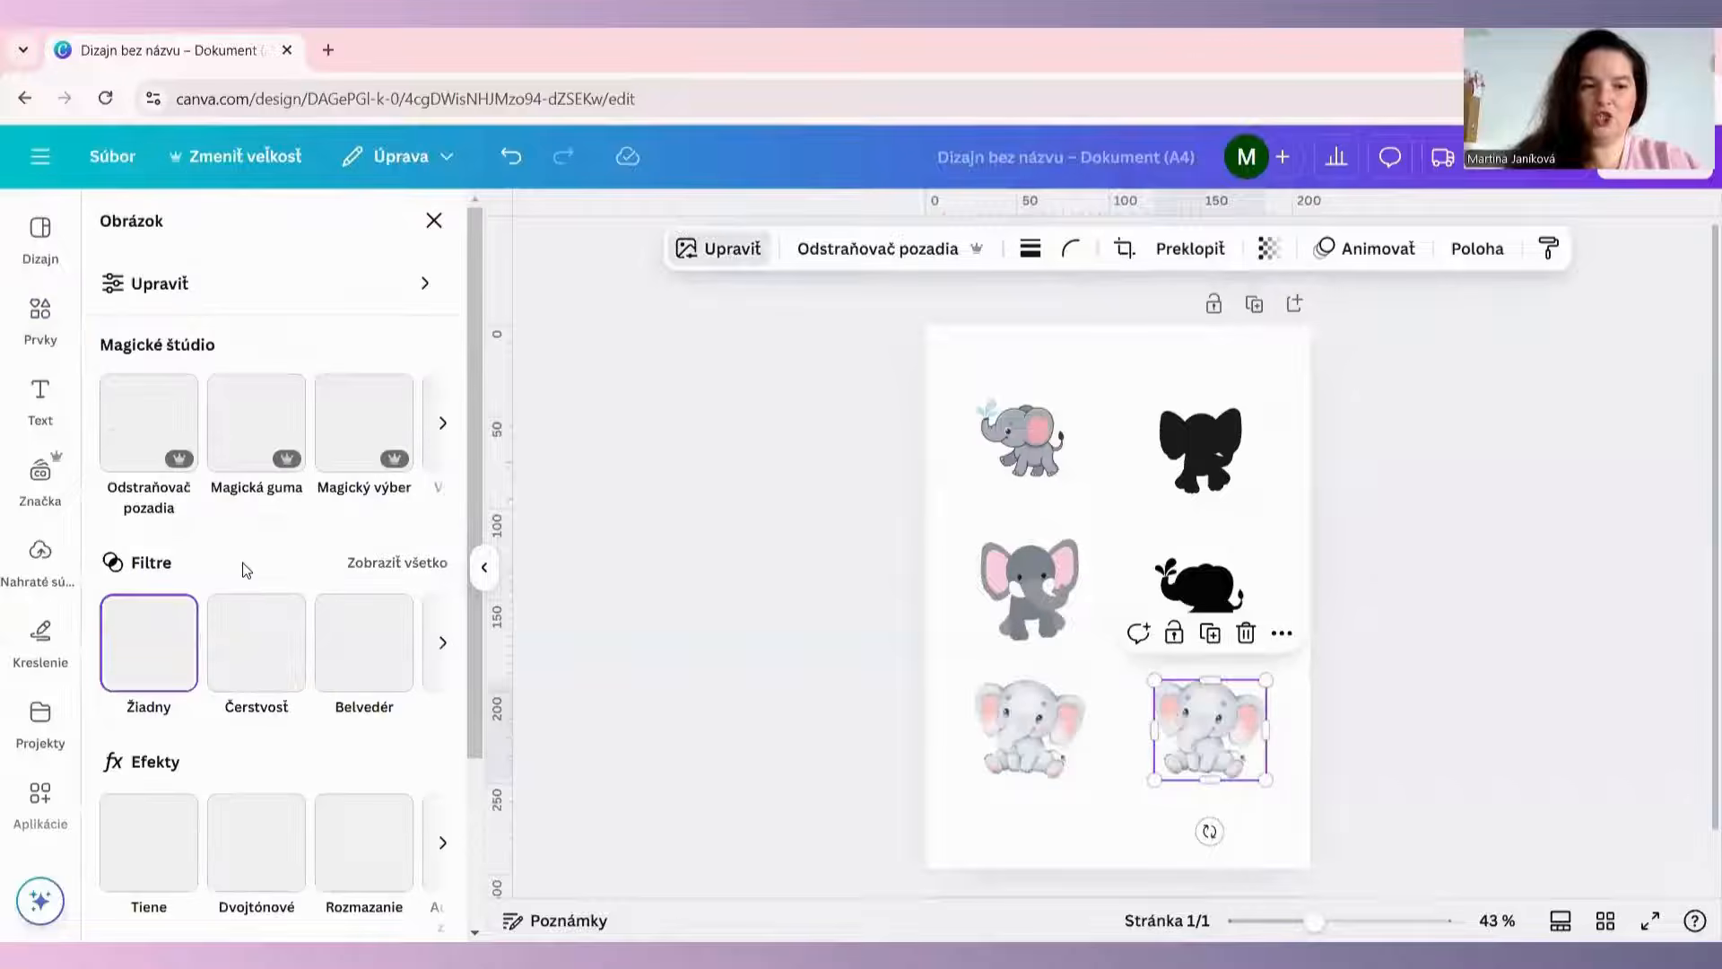
scroll(332, 720, "down", 2)
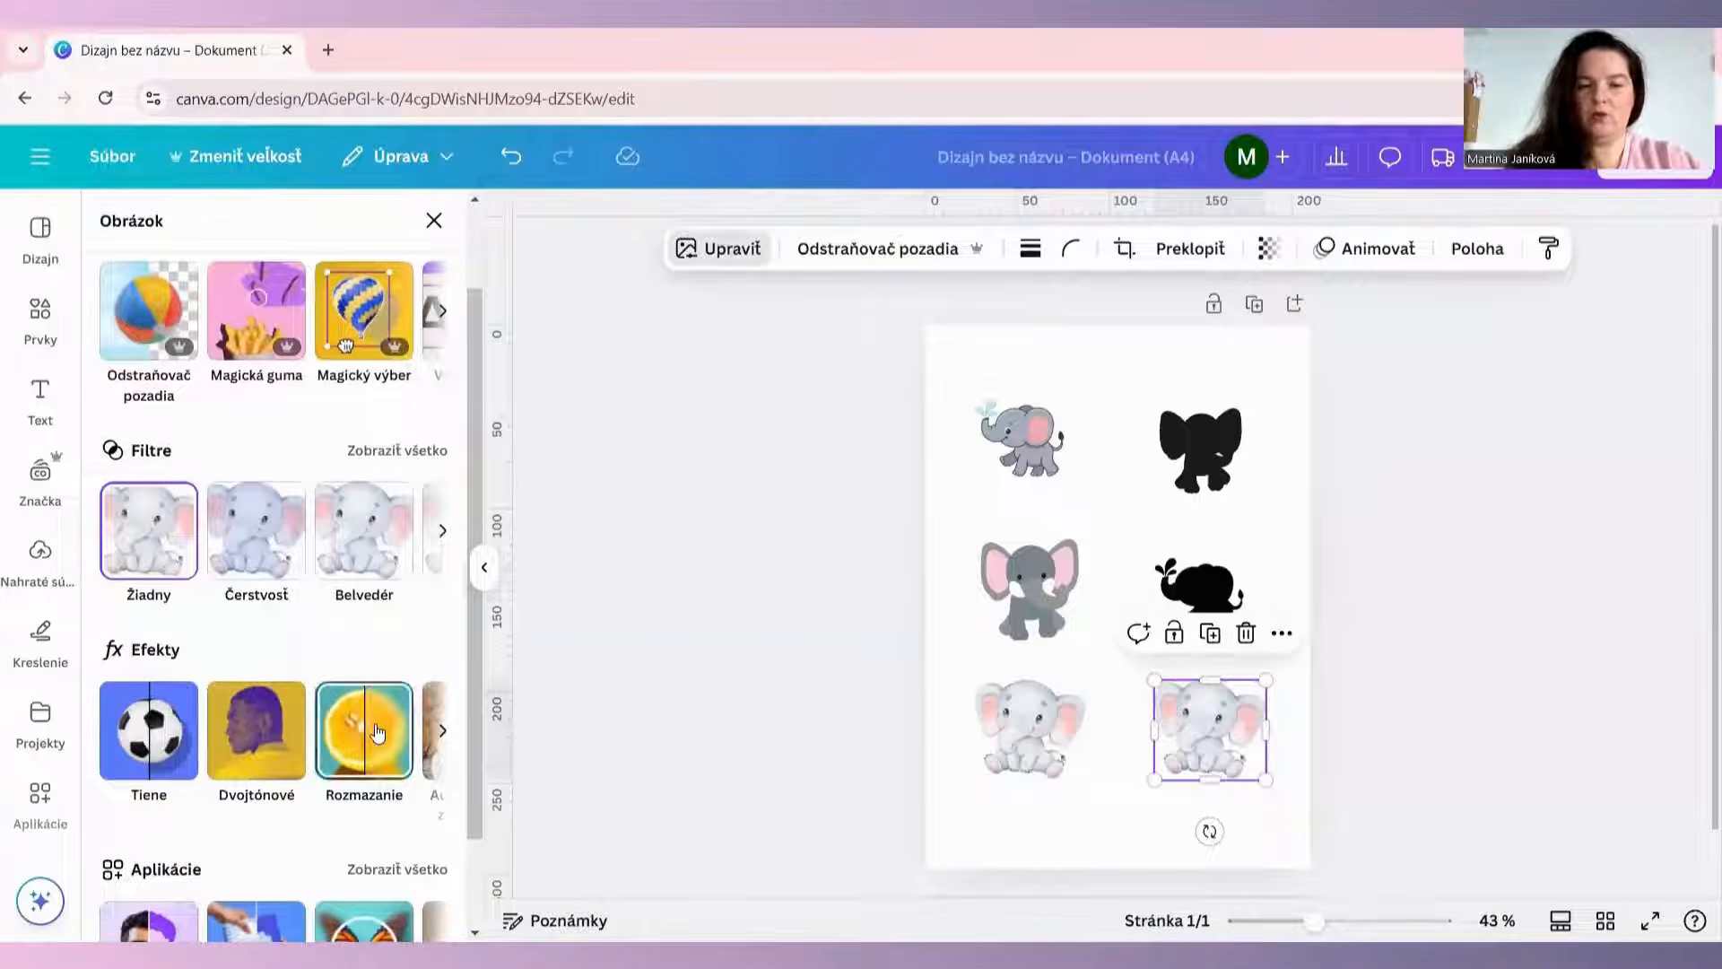
left_click(375, 724)
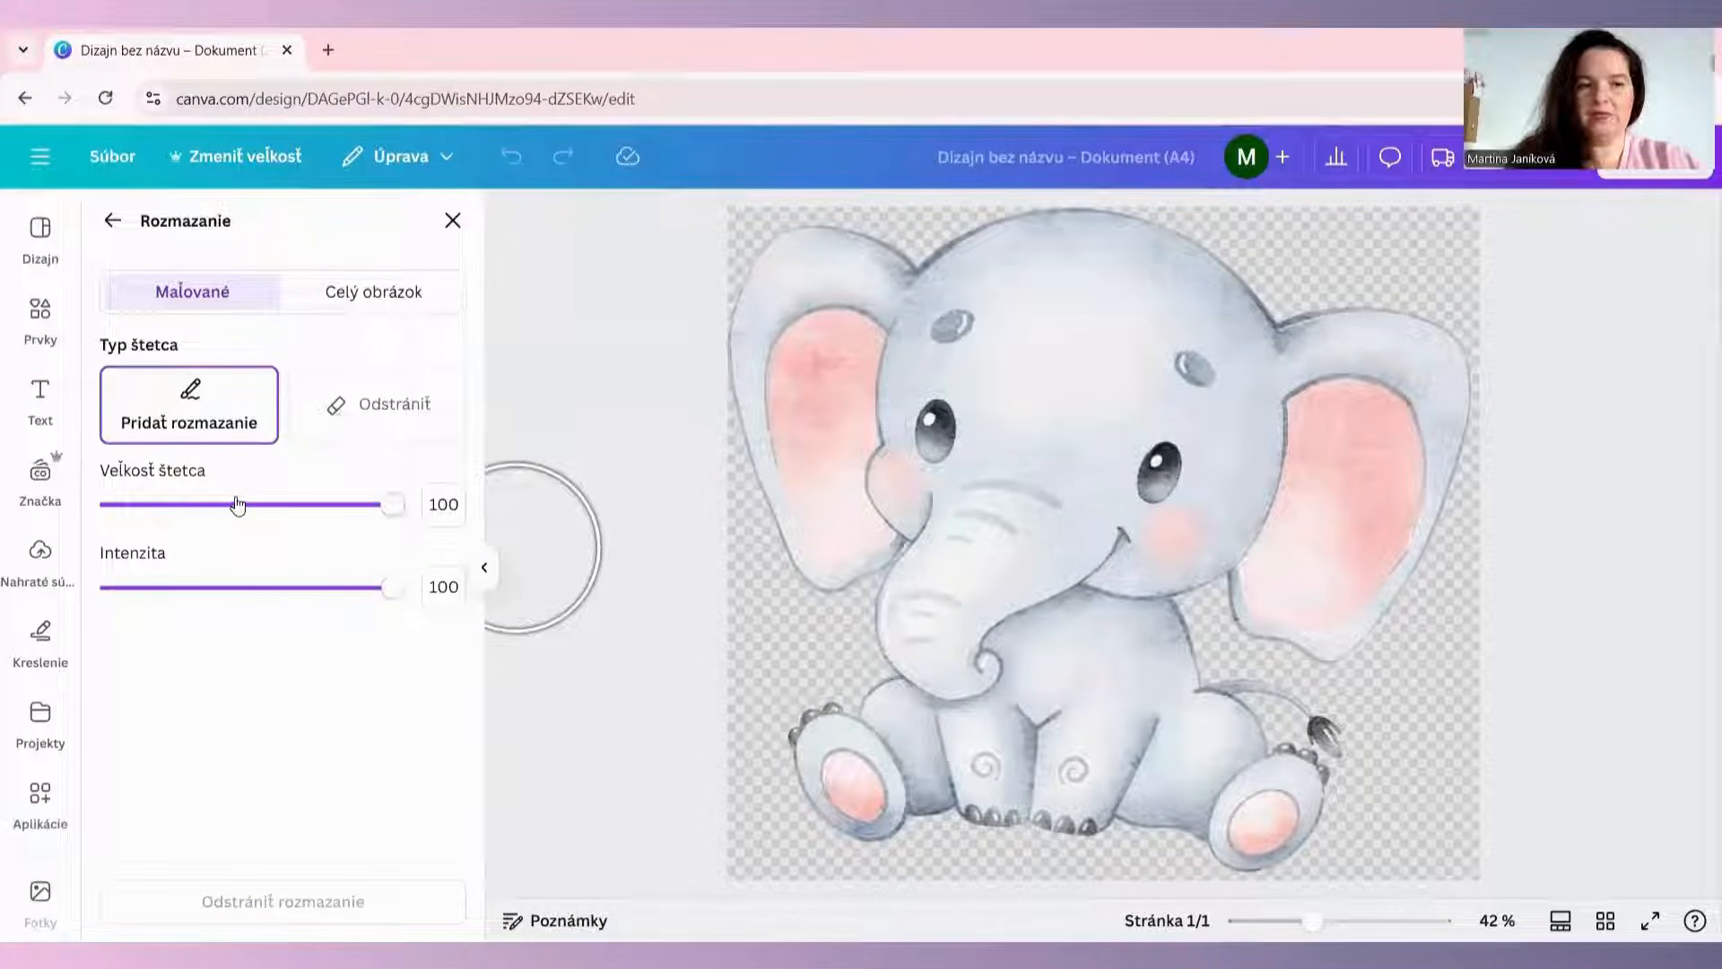
mouse_move(819, 270)
left_mouse_down()
mouse_move(1046, 269)
mouse_move(960, 278)
mouse_move(711, 416)
mouse_move(1216, 294)
mouse_move(741, 449)
mouse_move(1445, 292)
mouse_move(930, 454)
mouse_move(635, 660)
mouse_move(1306, 577)
mouse_move(749, 718)
mouse_move(1354, 718)
mouse_move(1257, 777)
mouse_move(833, 802)
mouse_move(1342, 696)
mouse_move(1126, 757)
mouse_move(1076, 723)
mouse_move(1056, 535)
mouse_move(1106, 607)
mouse_move(684, 251)
mouse_move(737, 245)
left_mouse_up()
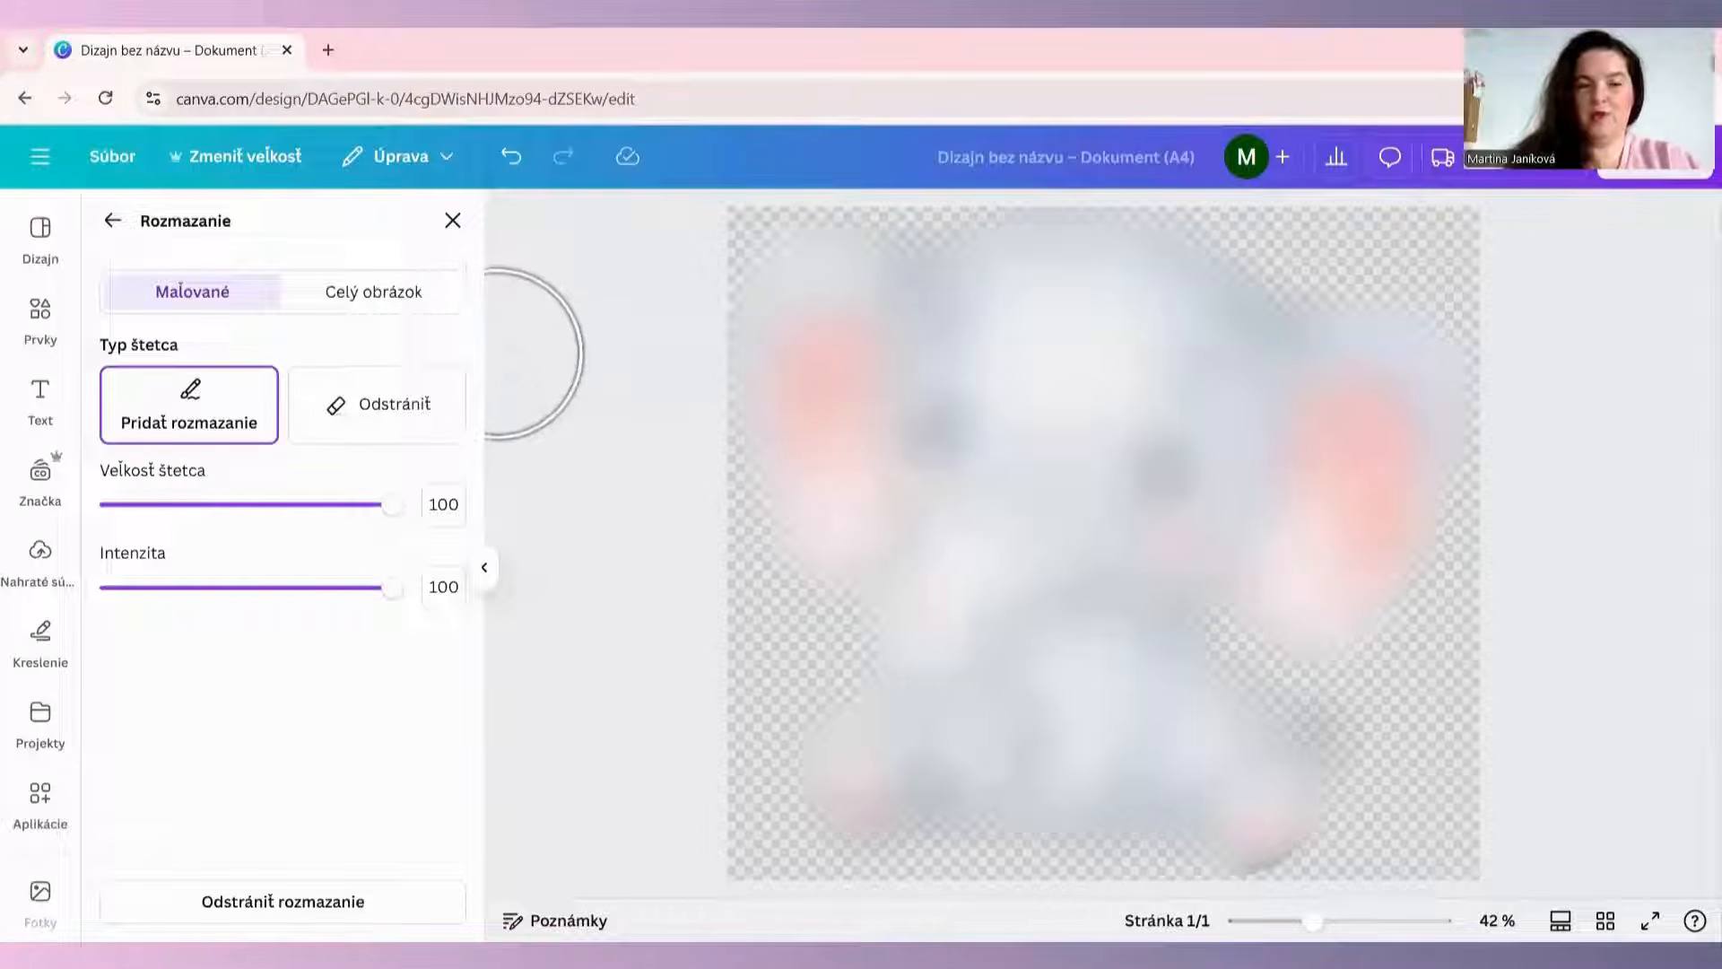
left_click(453, 222)
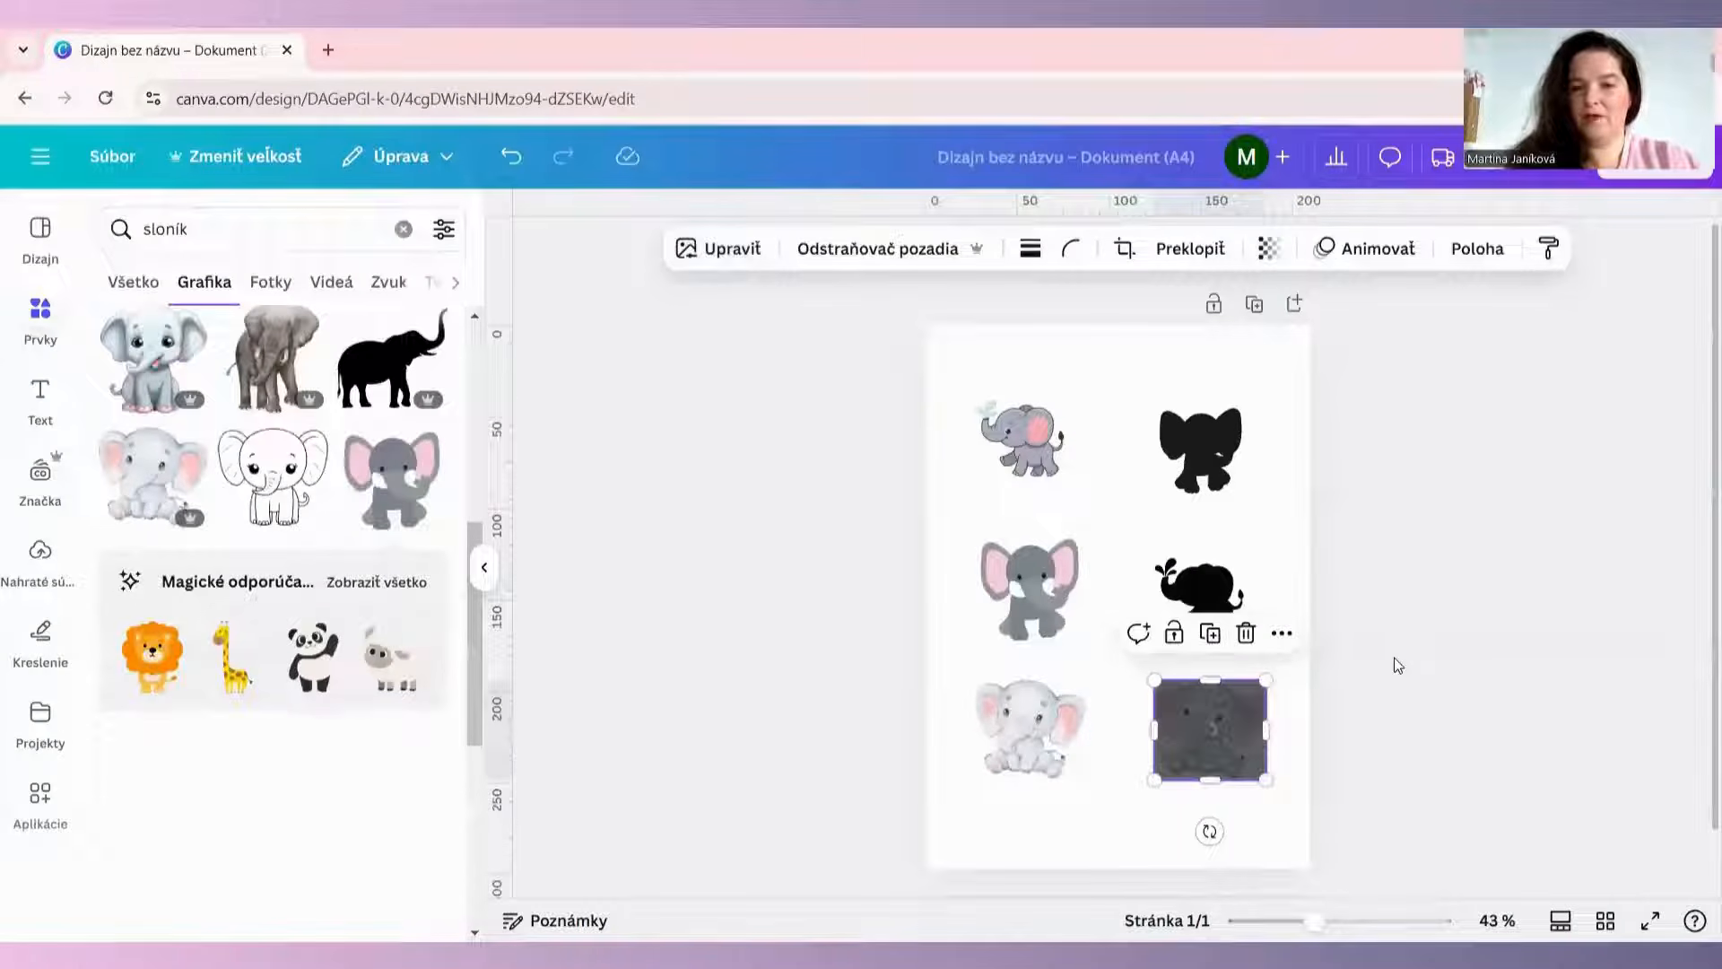
Compare the blurred seated elephant closely with its original, and review all three rows of the worksheet
left_click_drag(1314, 921, 1350, 921)
scroll(1461, 664, "down", 3)
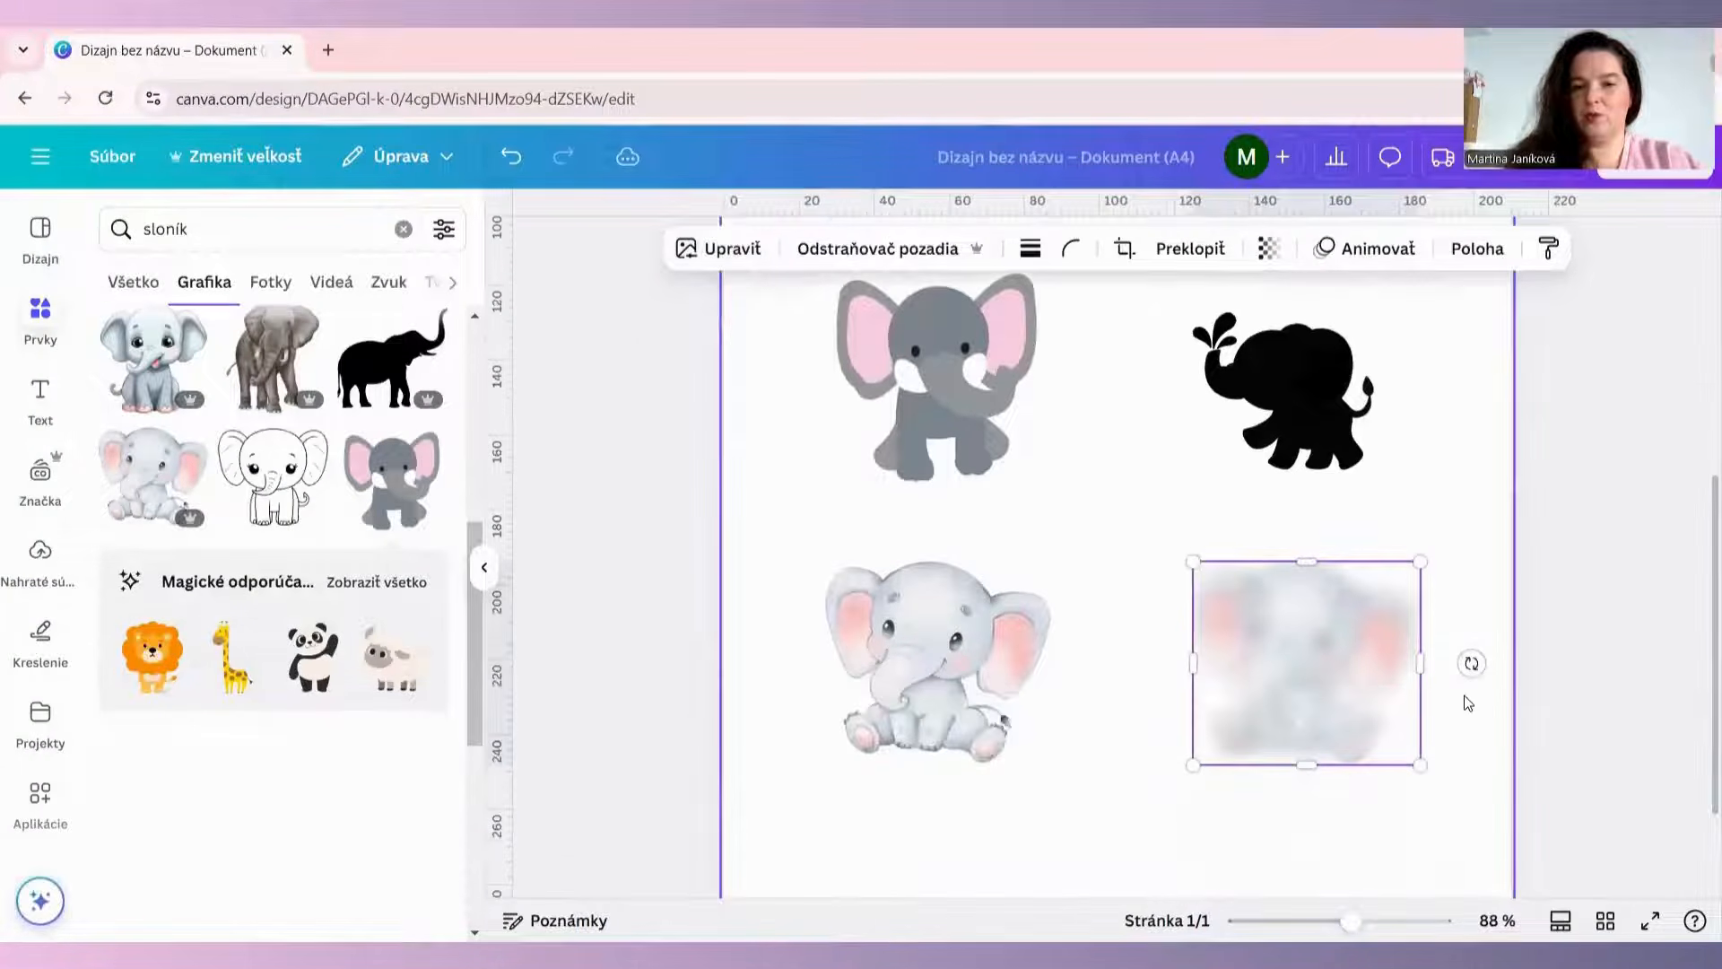
scroll(1469, 703, "down", 2)
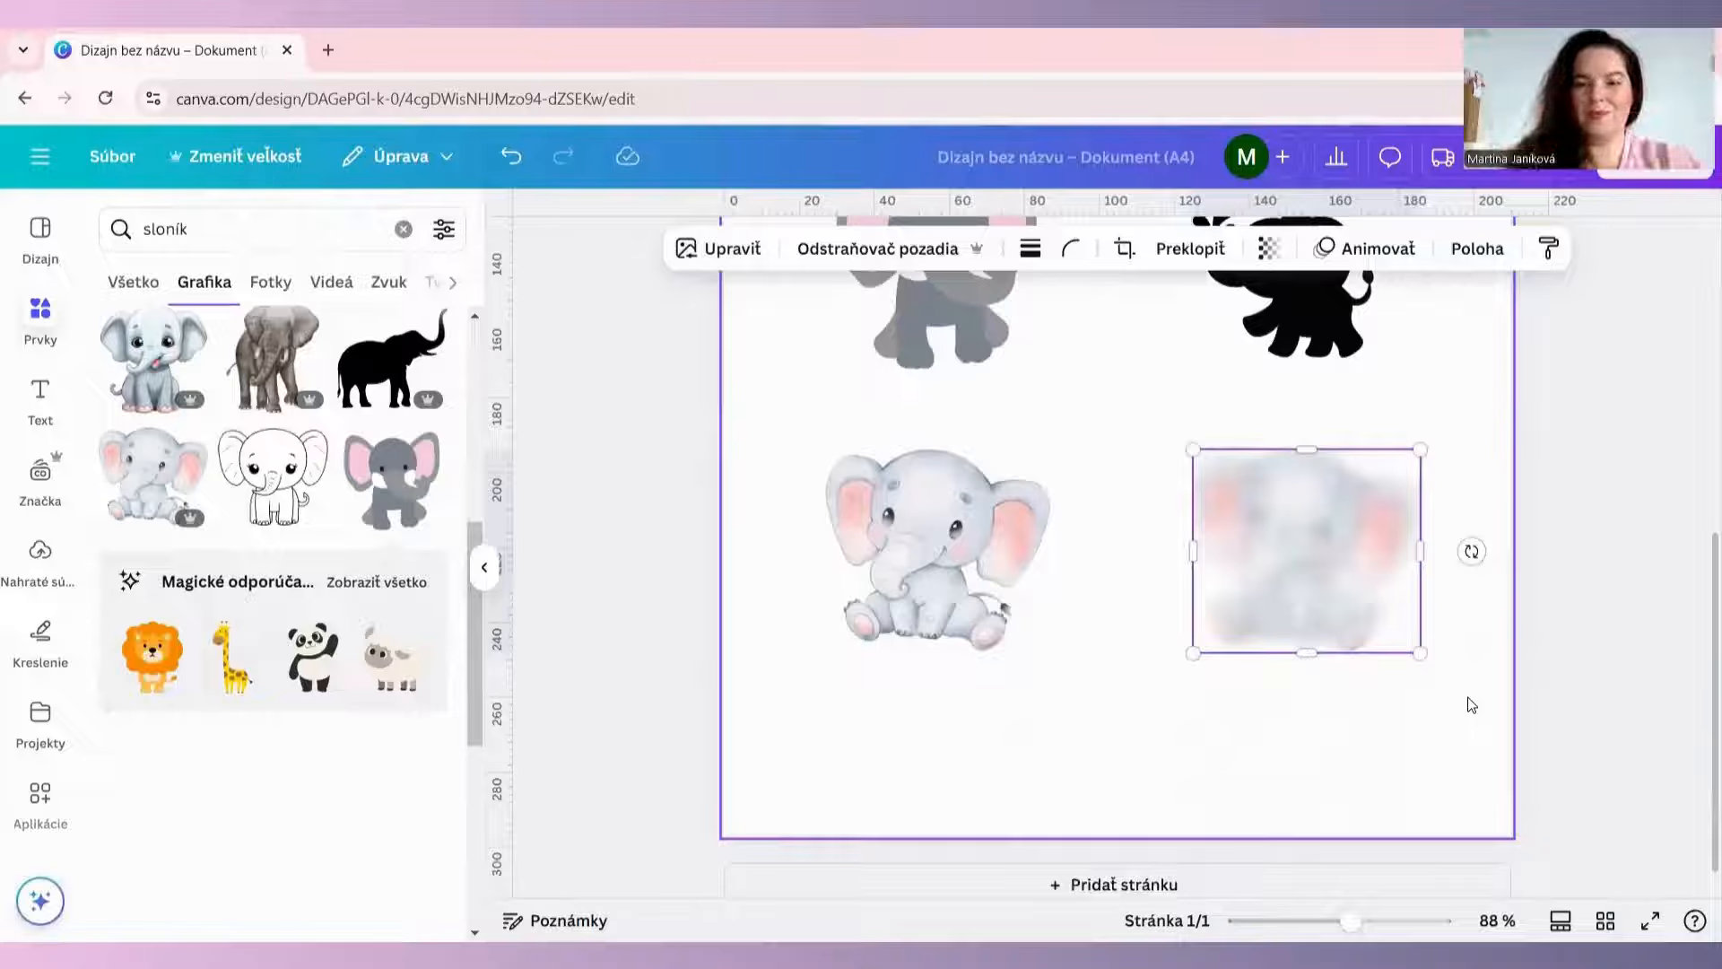
left_click(1412, 742)
left_click_drag(1351, 921, 1326, 921)
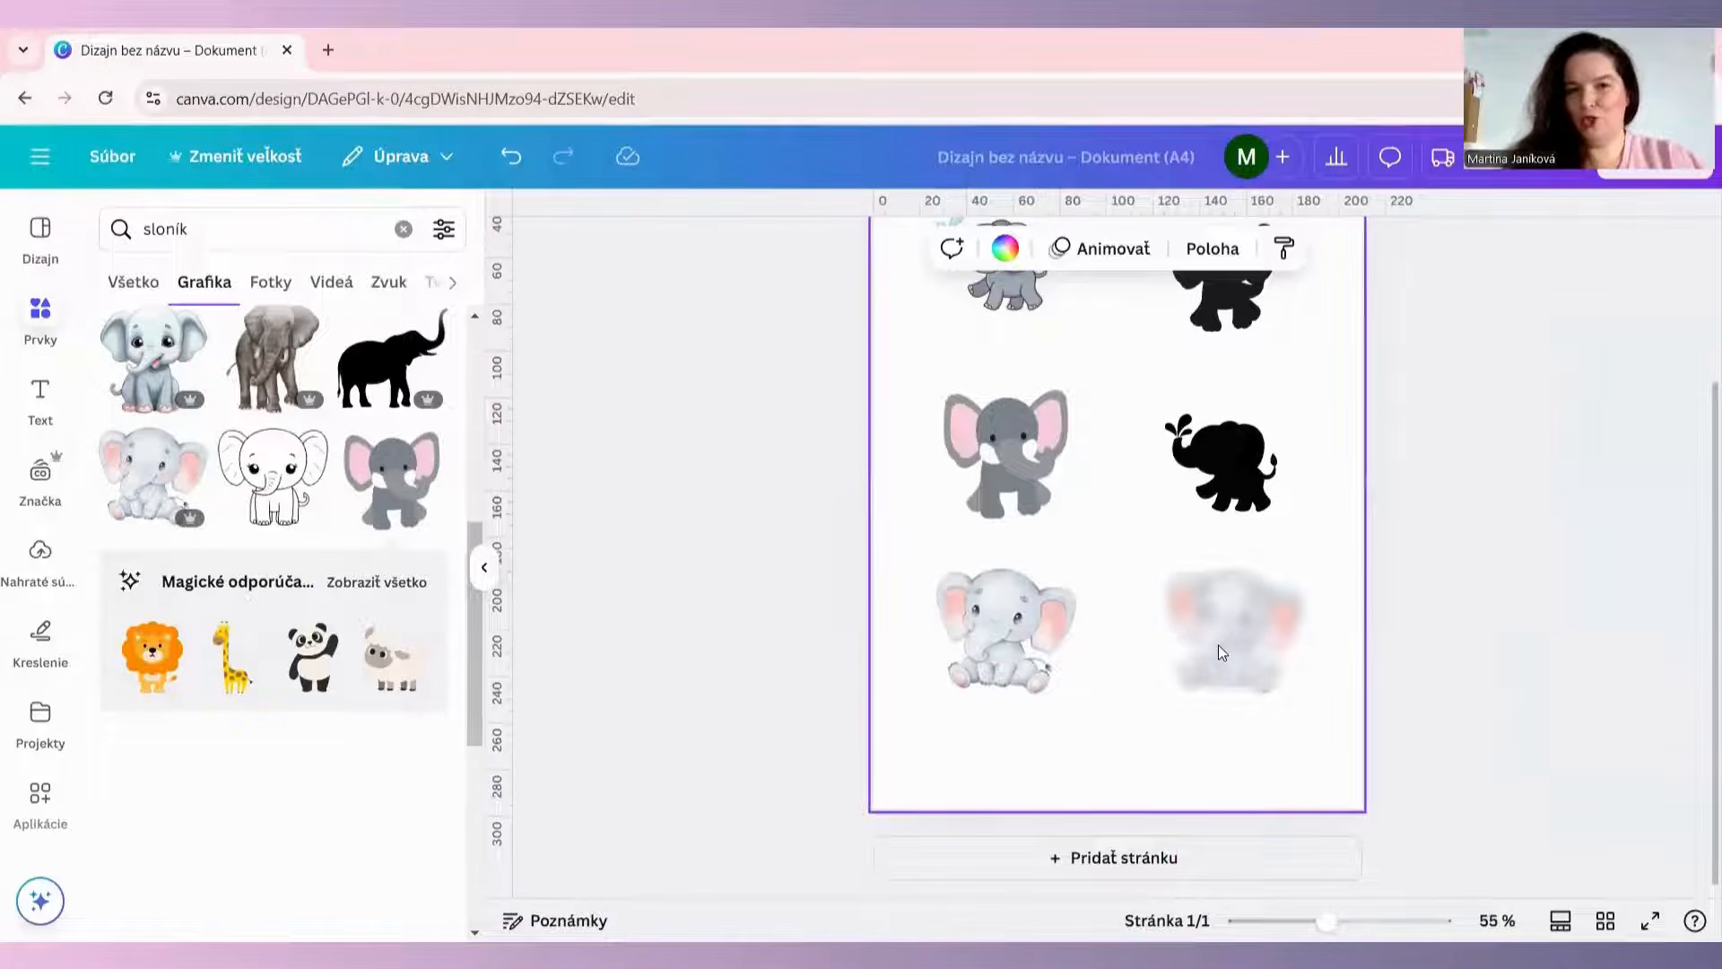
scroll(1359, 740, "up", 2)
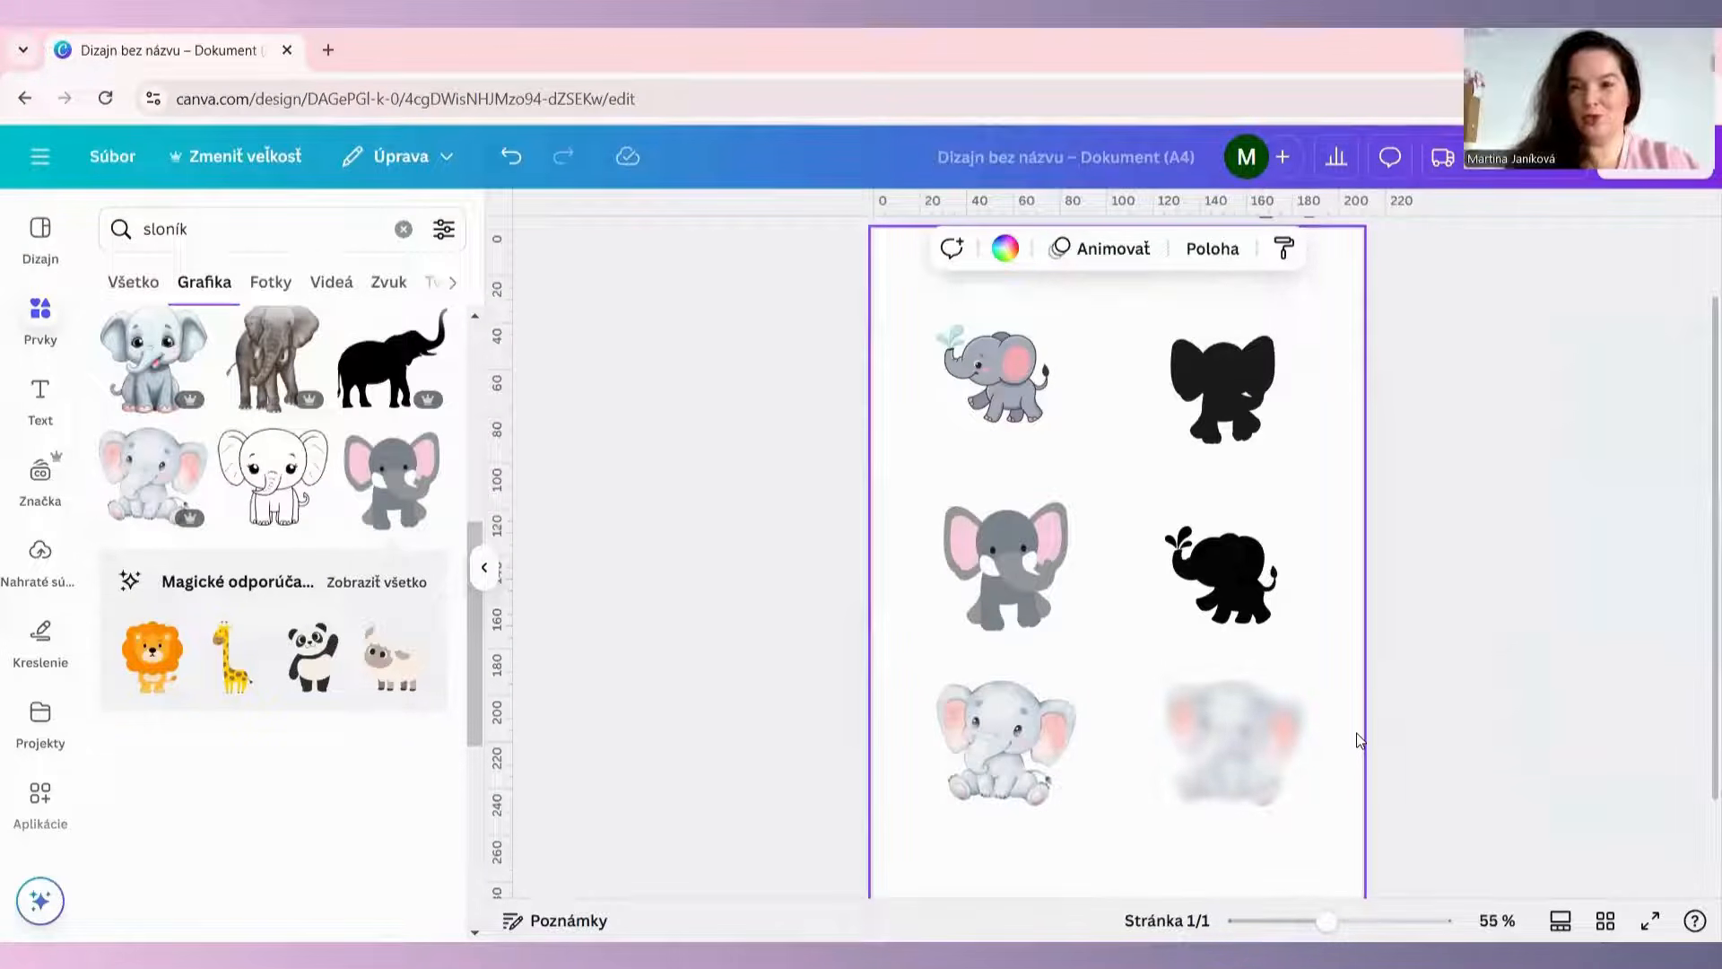
Add a second page and place the realistic grey elephant on it, shrunk in the upper-left area
scroll(1359, 740, "down", 2)
left_click(1219, 868)
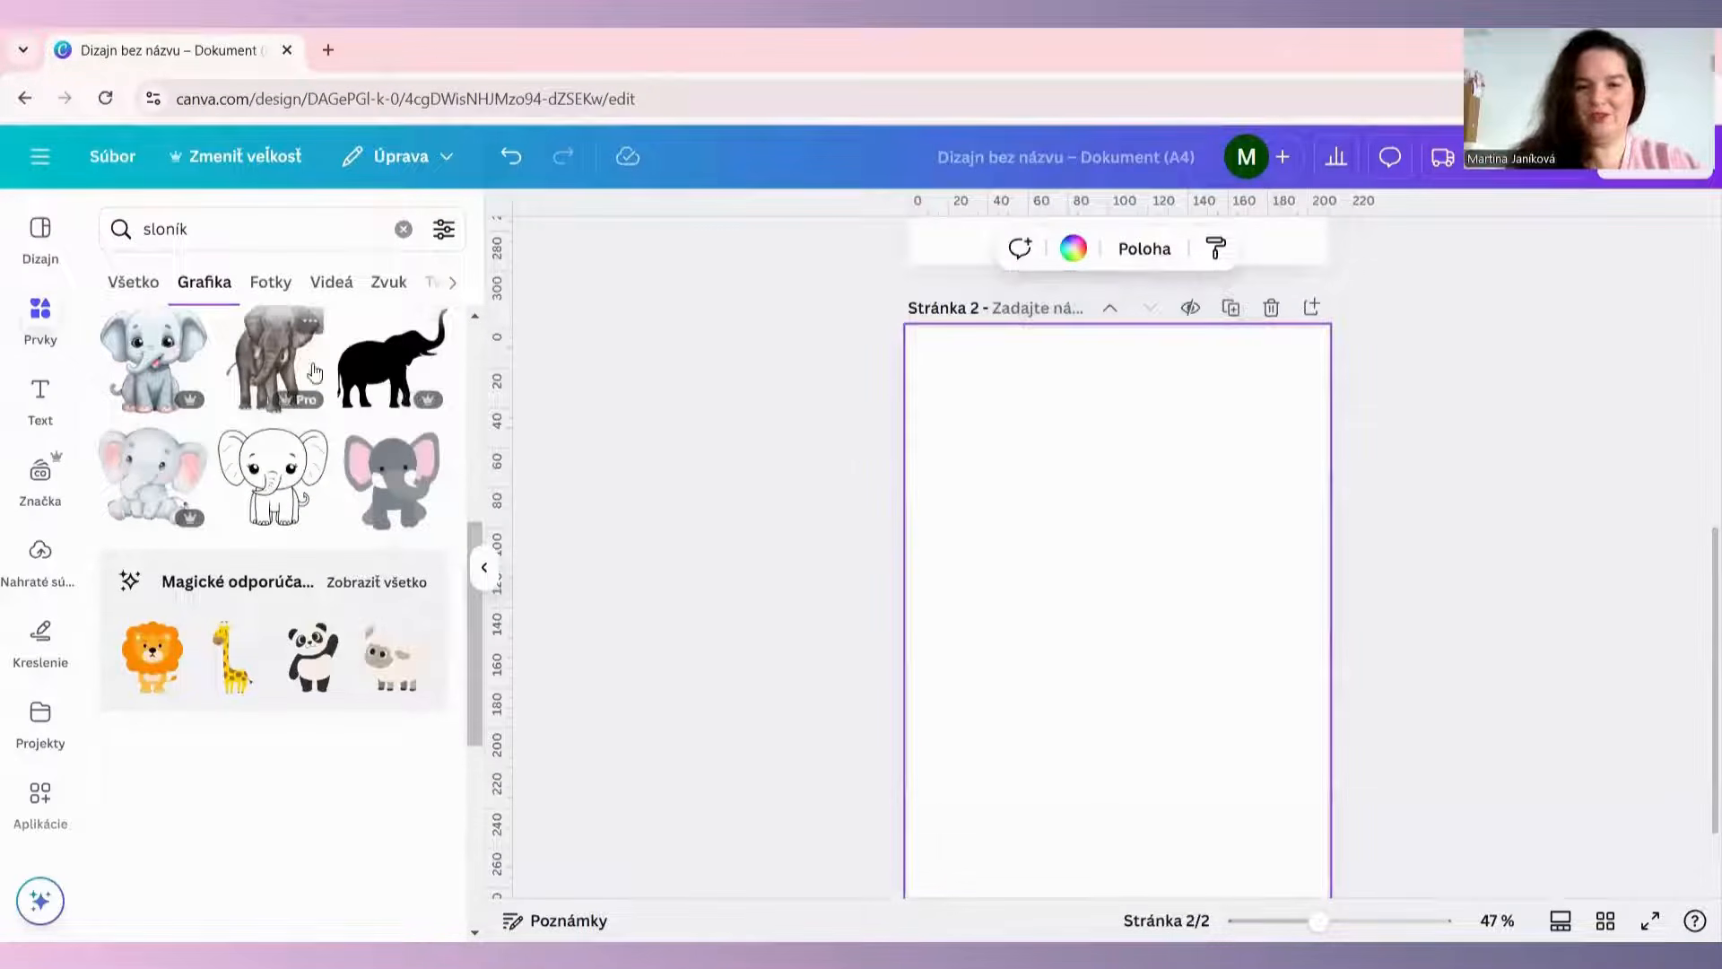
left_click(279, 358)
left_click_drag(1285, 822, 1107, 611)
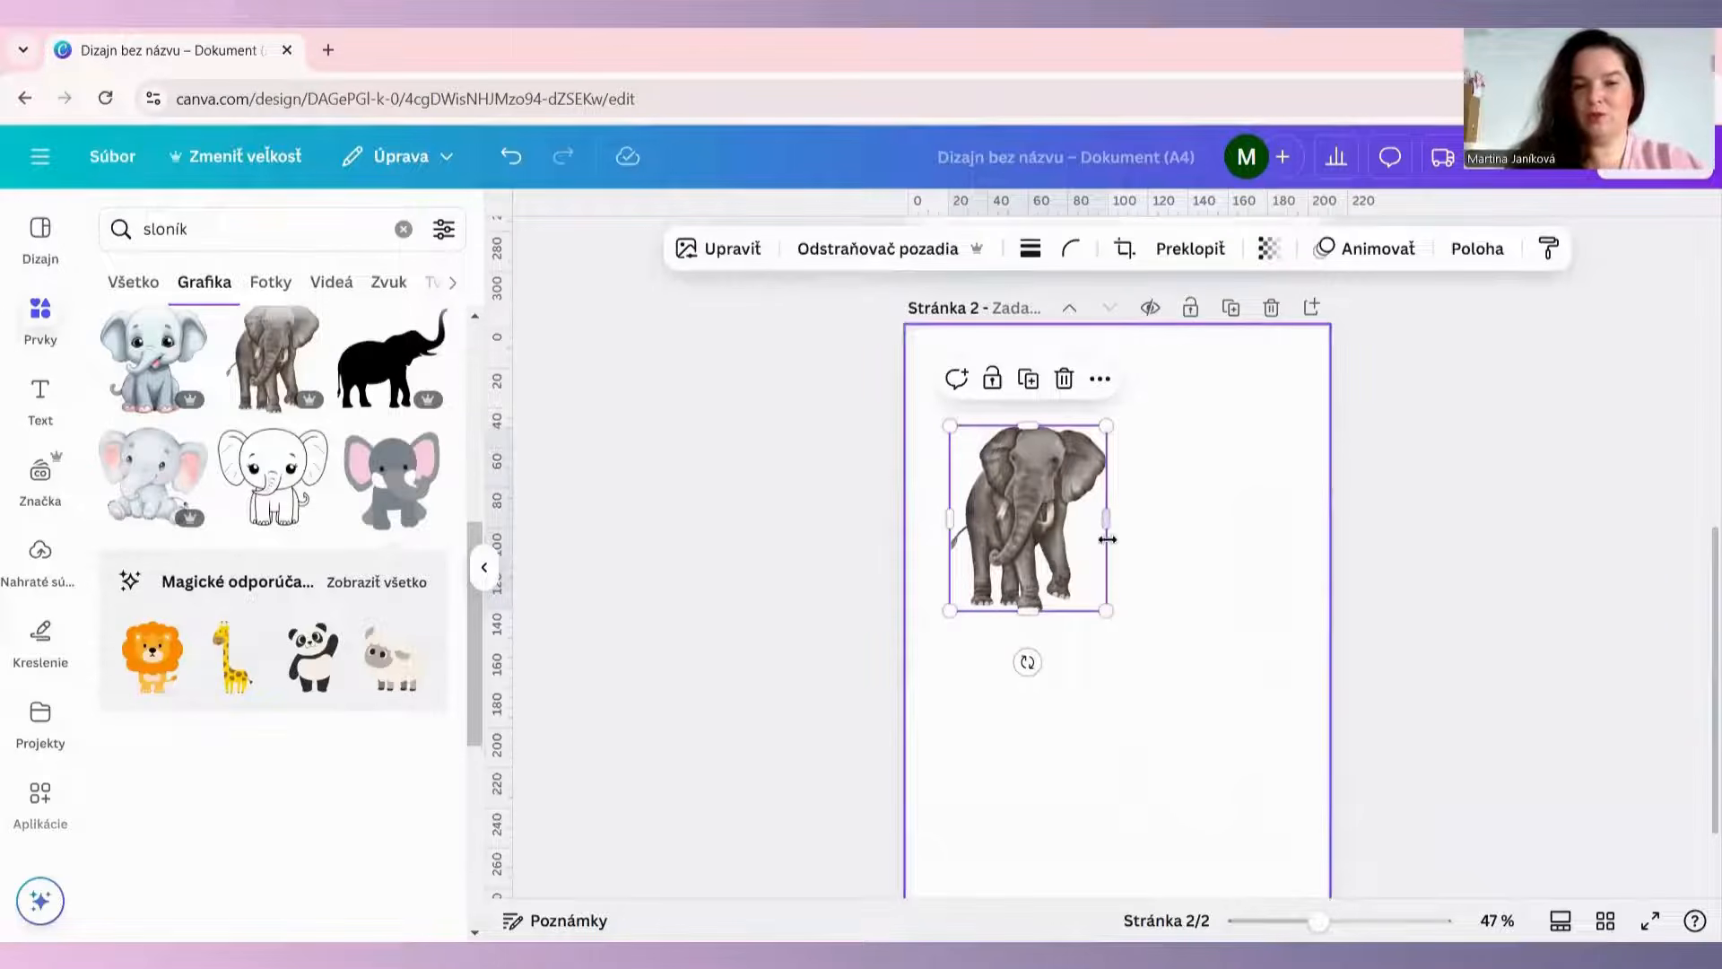
Duplicate the grey elephant beside the original and turn the copy into a silhouette using custom duotone with highlights #000000
left_click(1028, 382)
left_click_drag(1032, 502, 1180, 494)
left_click(726, 260)
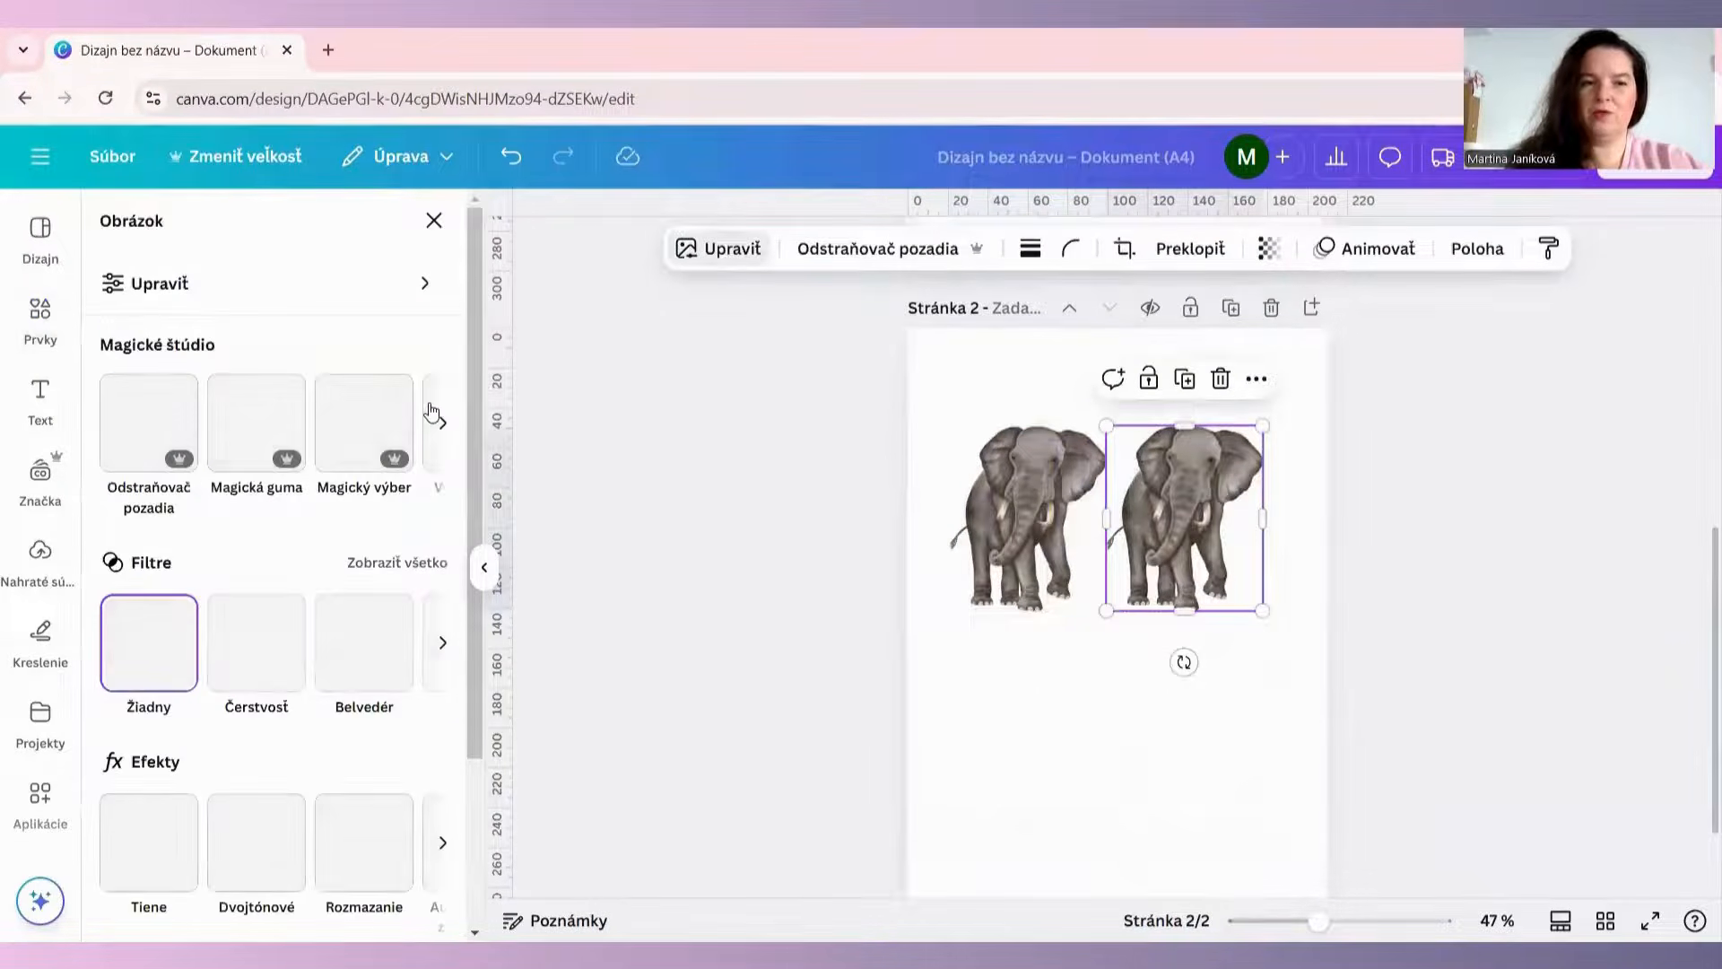
left_click(257, 841)
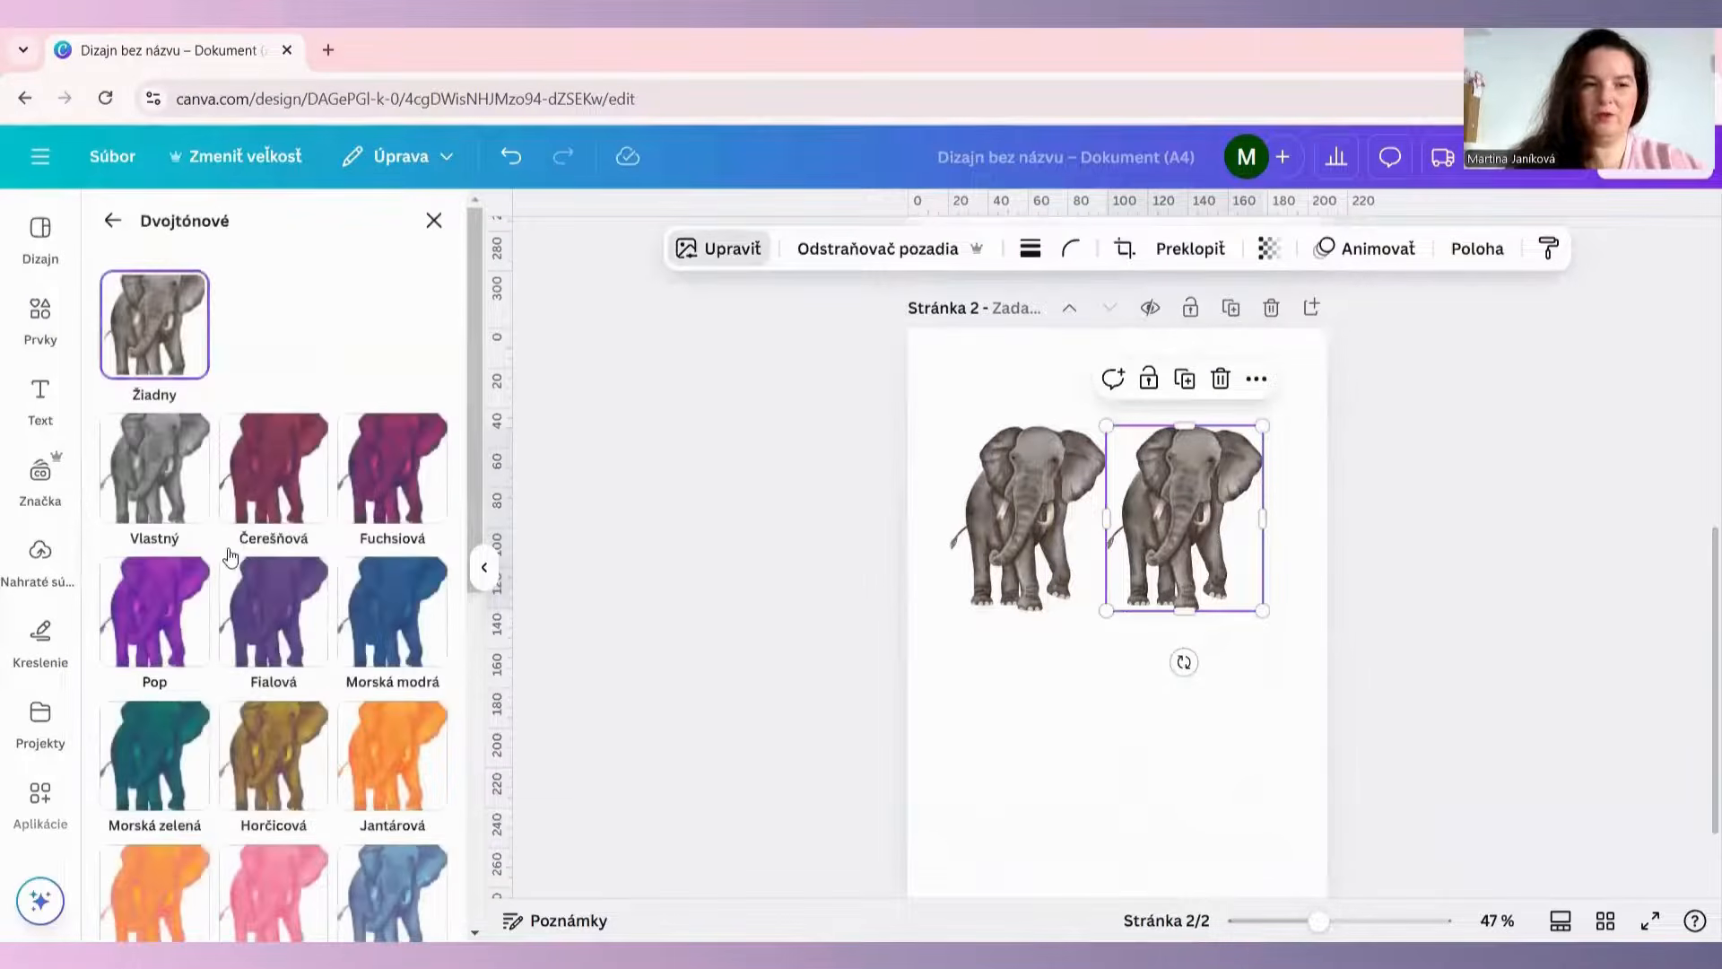
left_click(429, 587)
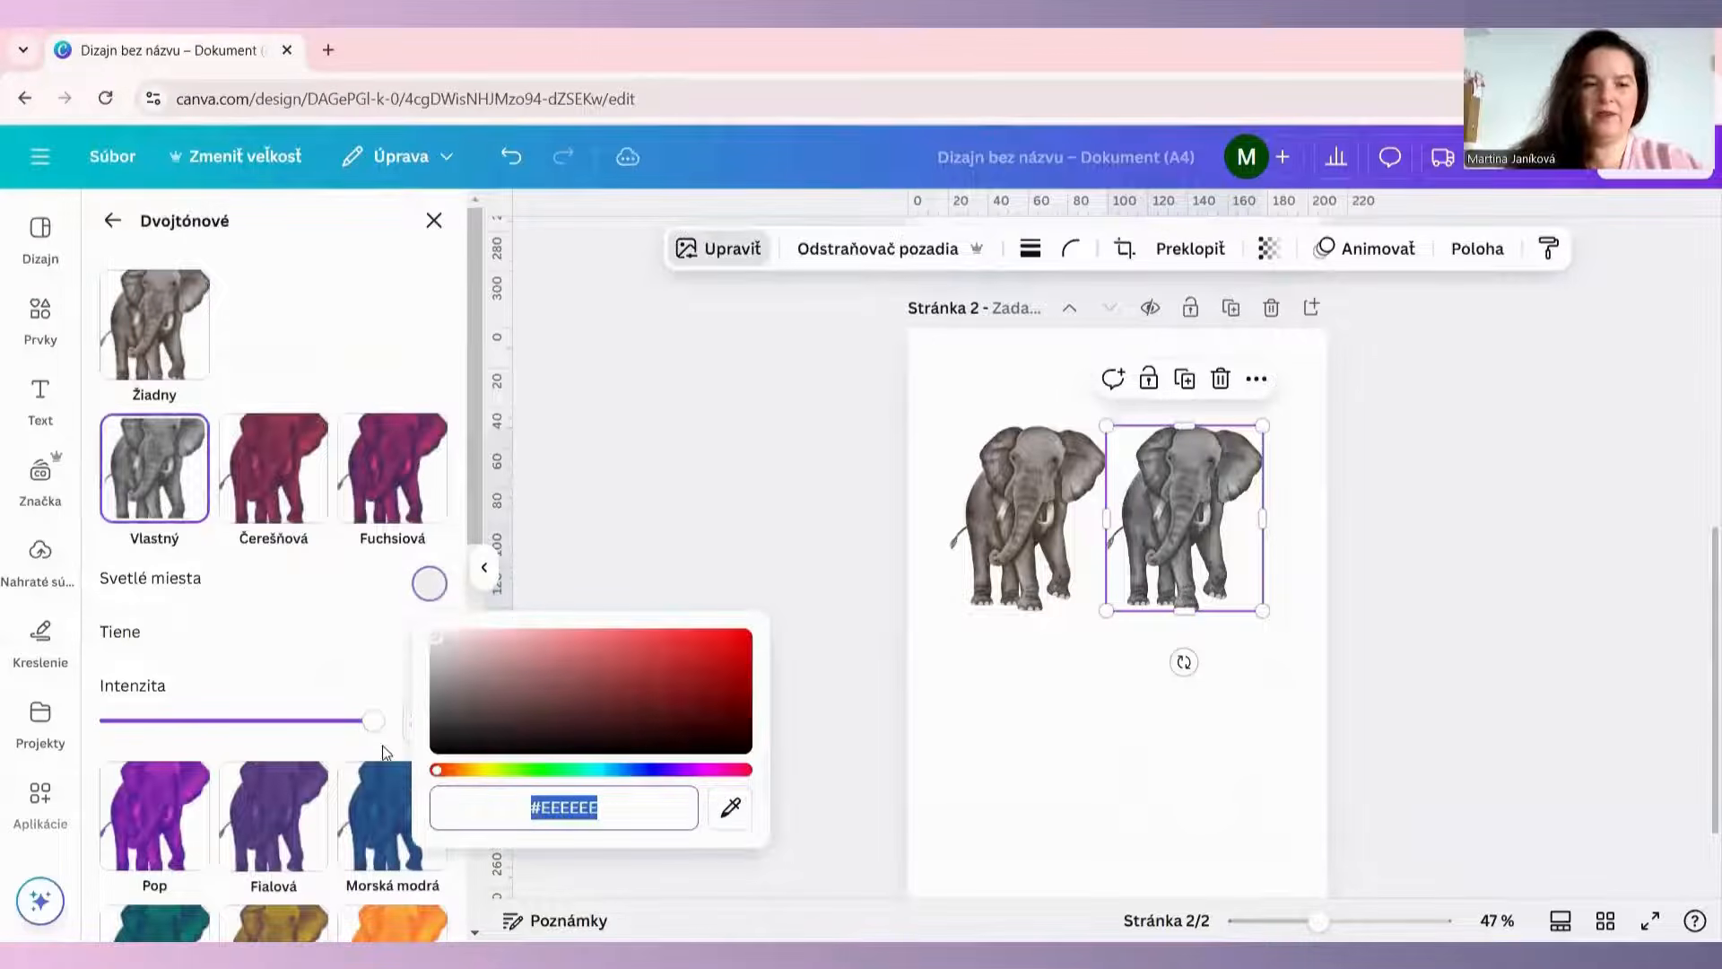
left_click_drag(445, 638, 436, 746)
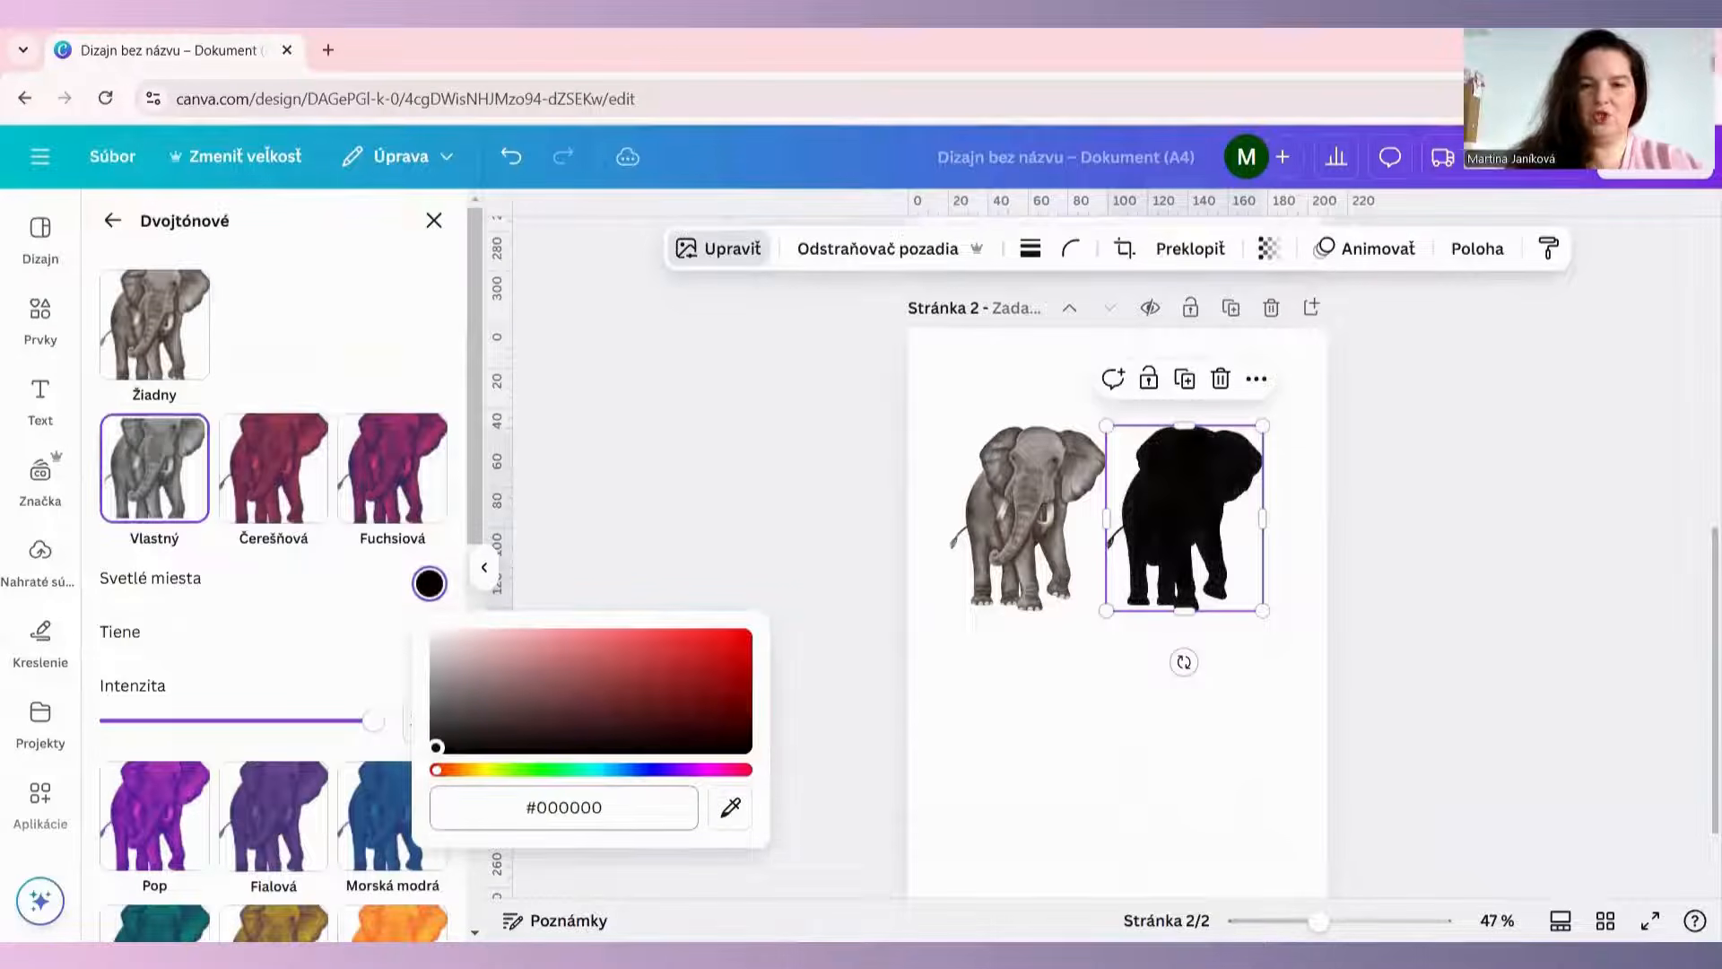
Cover the silhouette's left half with a cropped coloured elephant copy, and fade the silhouette using duotone shadows #FFFEFE and highlights #C6C6C6
left_click_drag(1043, 519, 1180, 529)
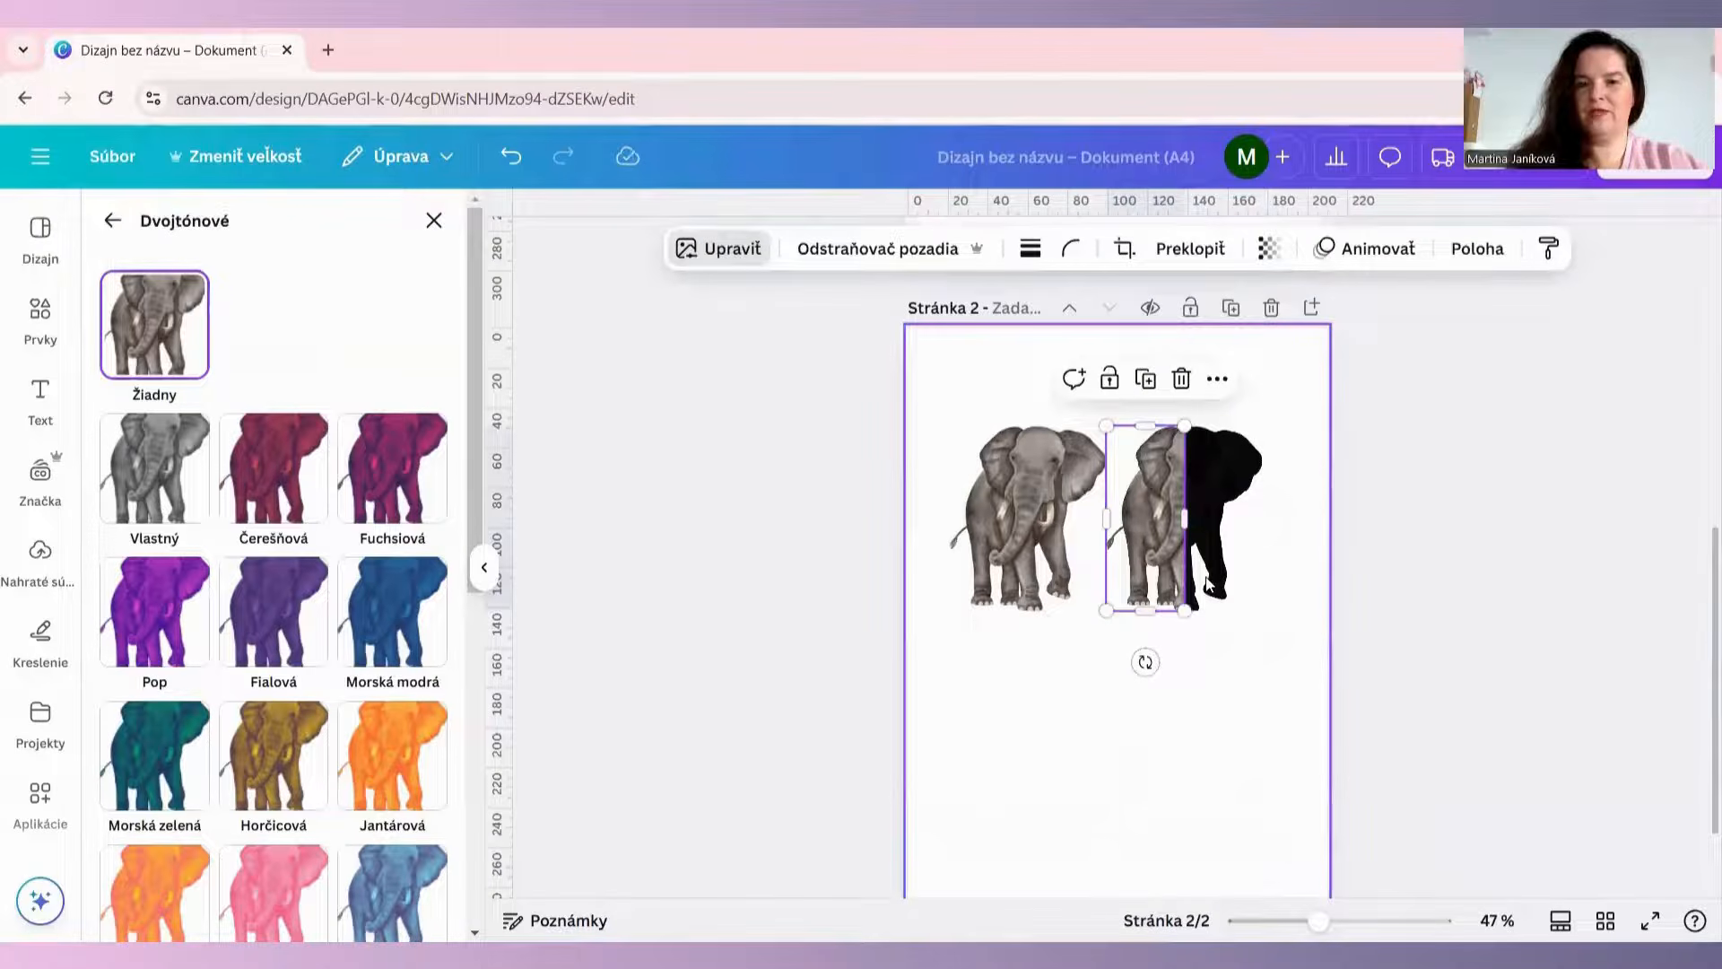
left_click(1246, 499)
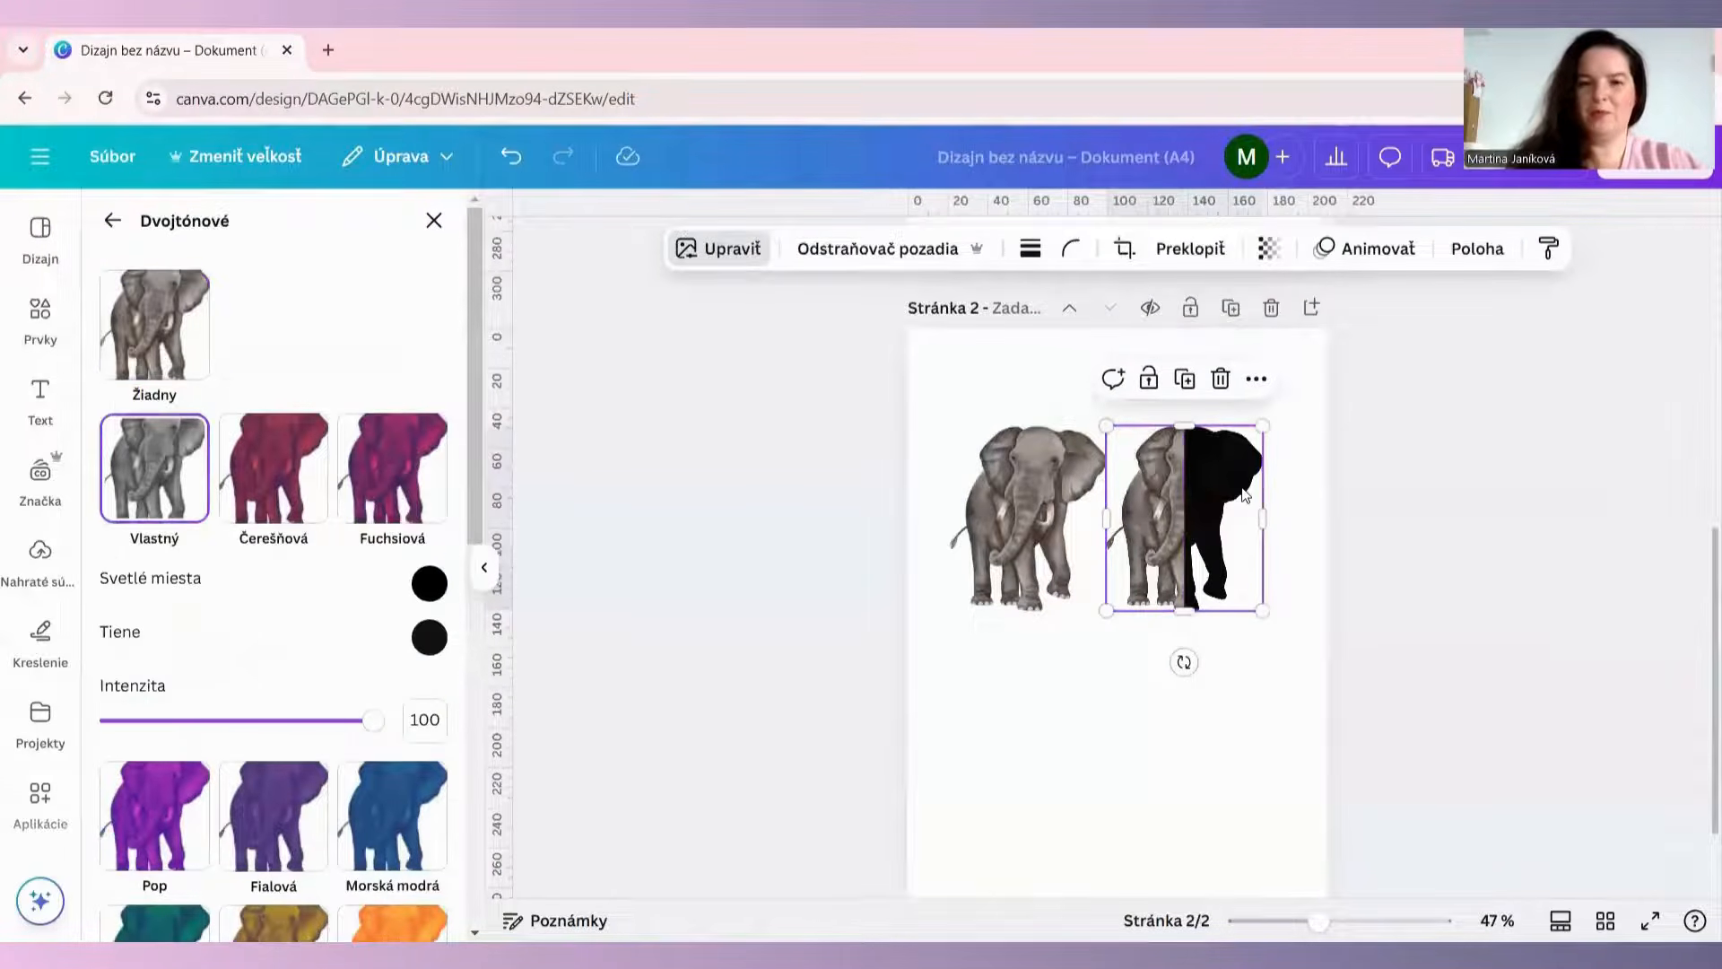
left_click(428, 639)
type("FFFDFD")
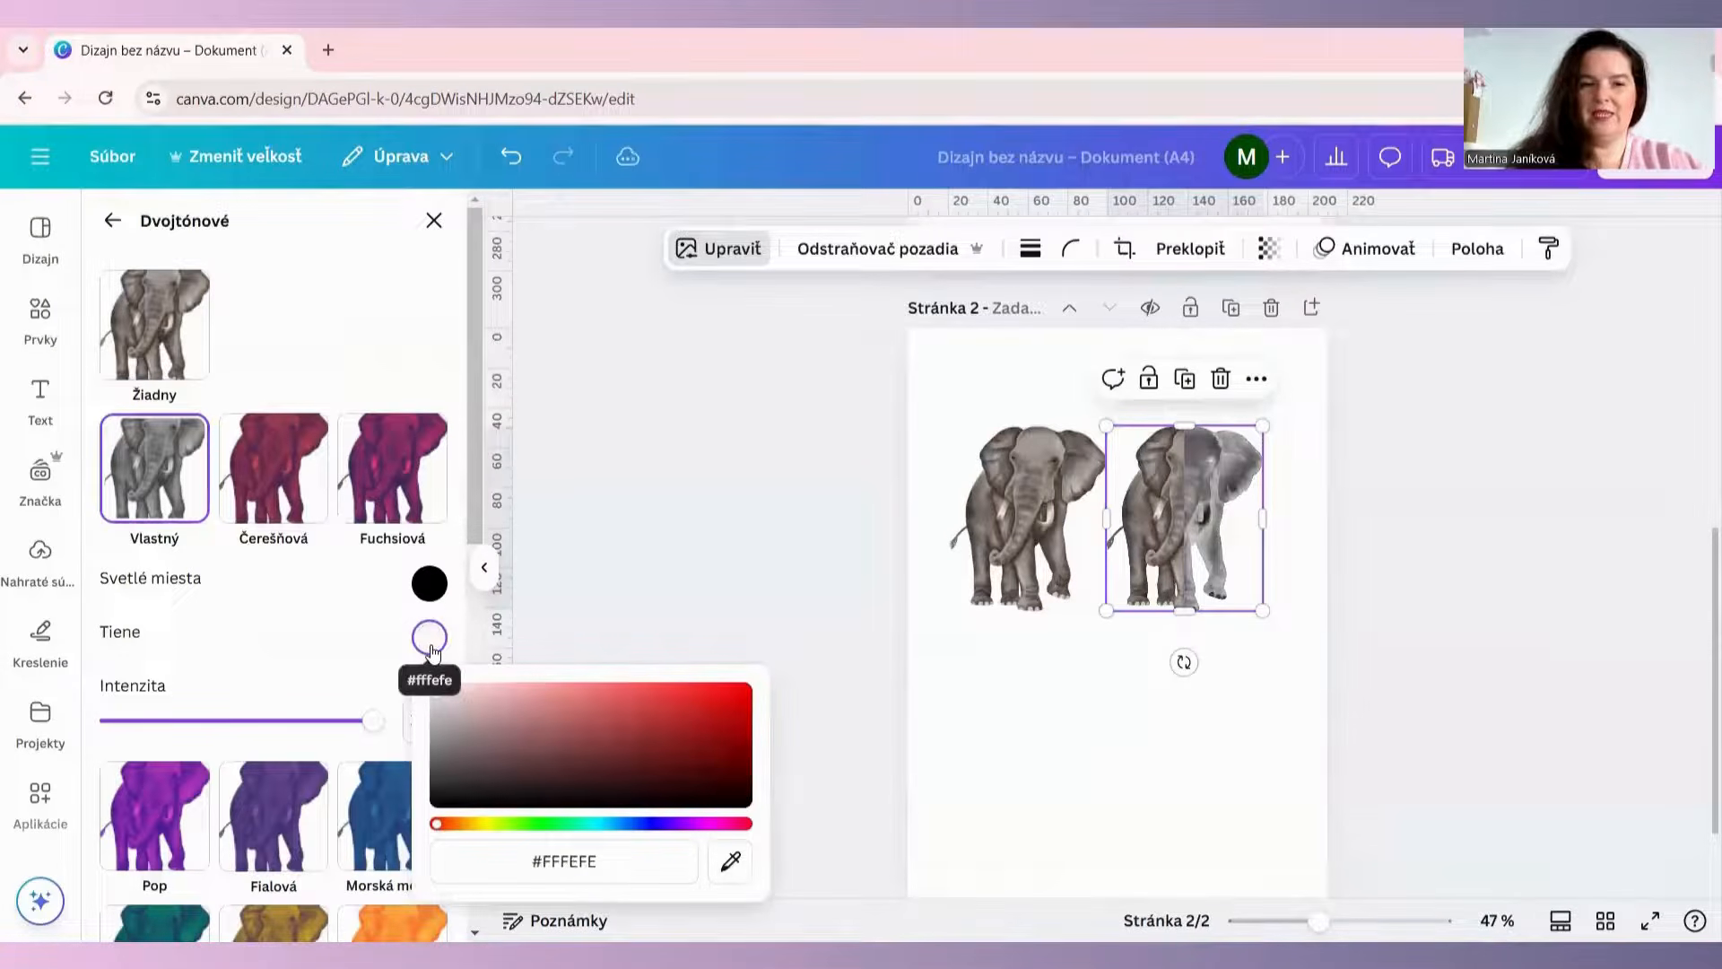
left_click(430, 583)
mouse_move(436, 746)
left_mouse_down()
mouse_move(428, 618)
mouse_move(424, 673)
left_mouse_up()
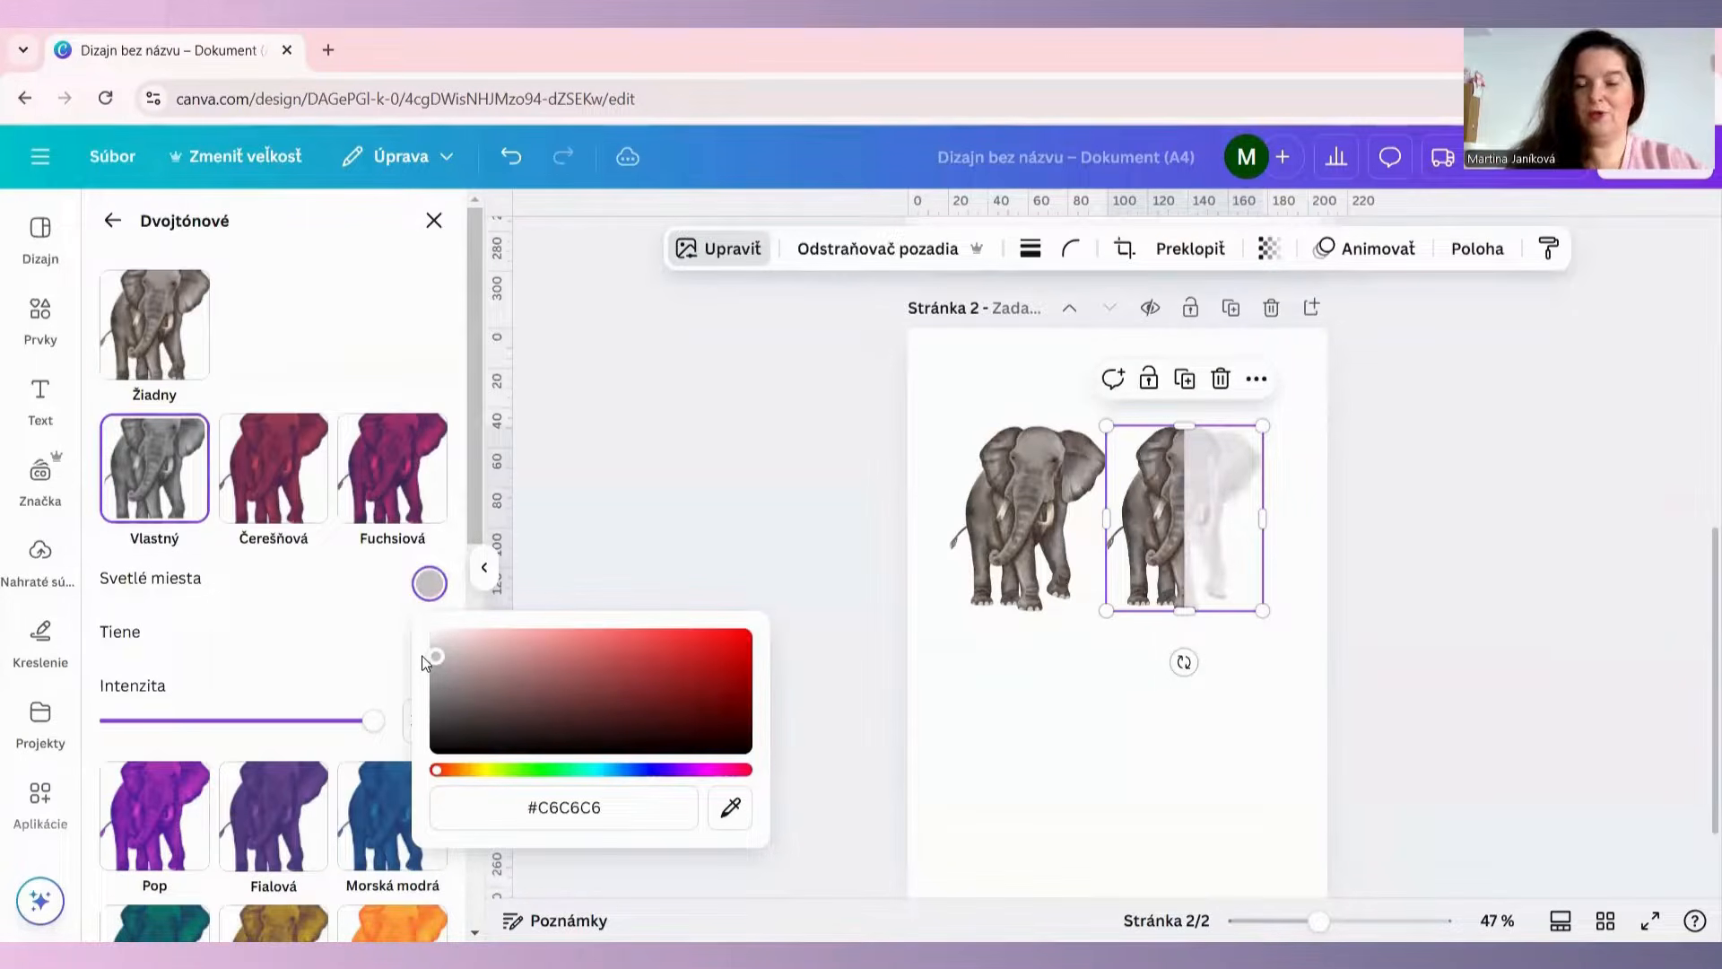
left_click(1202, 731)
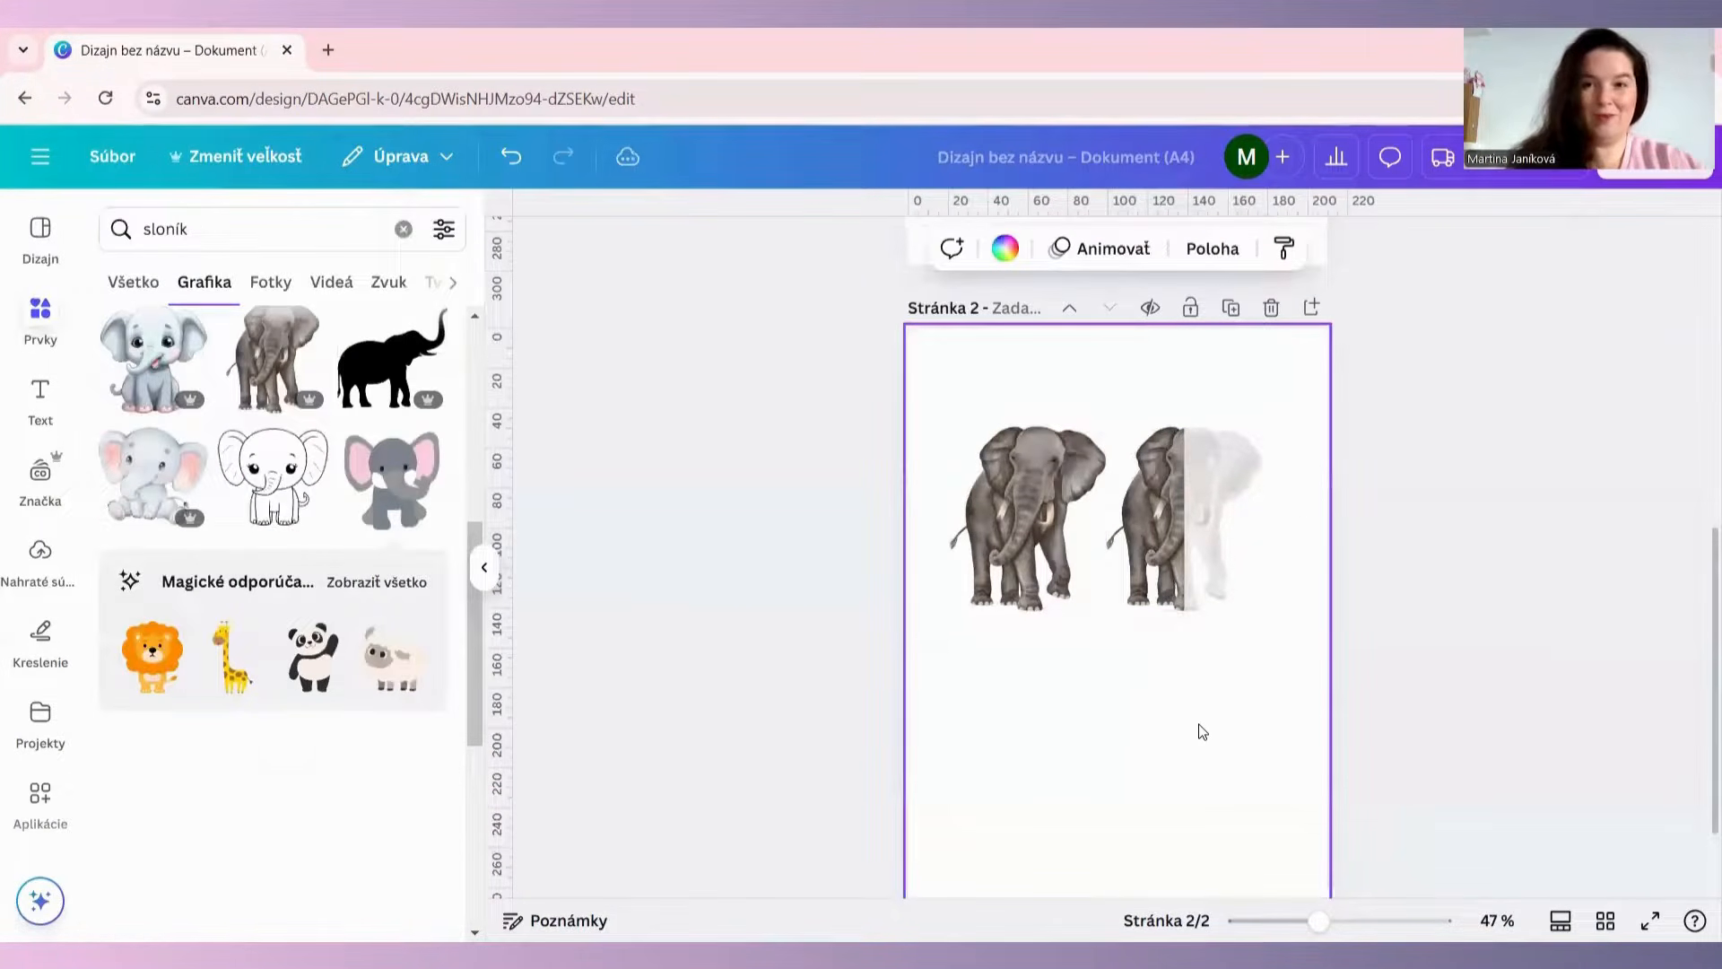